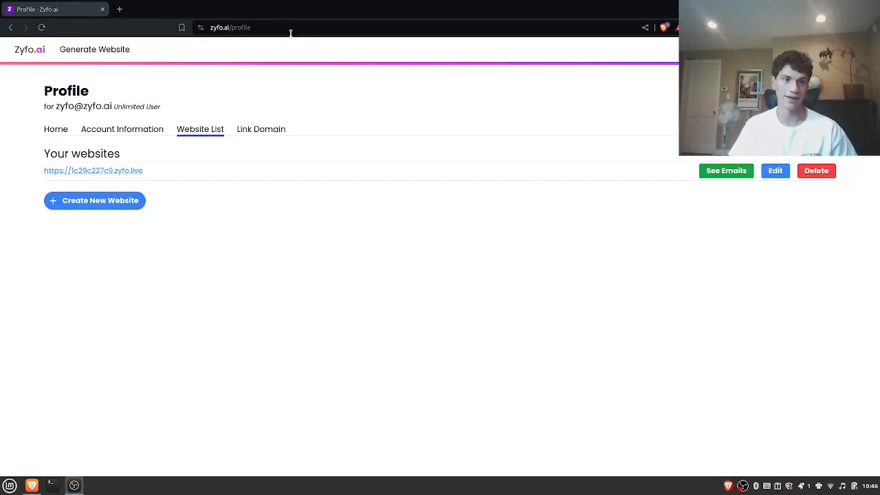
Step: Open the existing website from the account's website list in the site editor and look over its home page
click(187, 131)
click(138, 130)
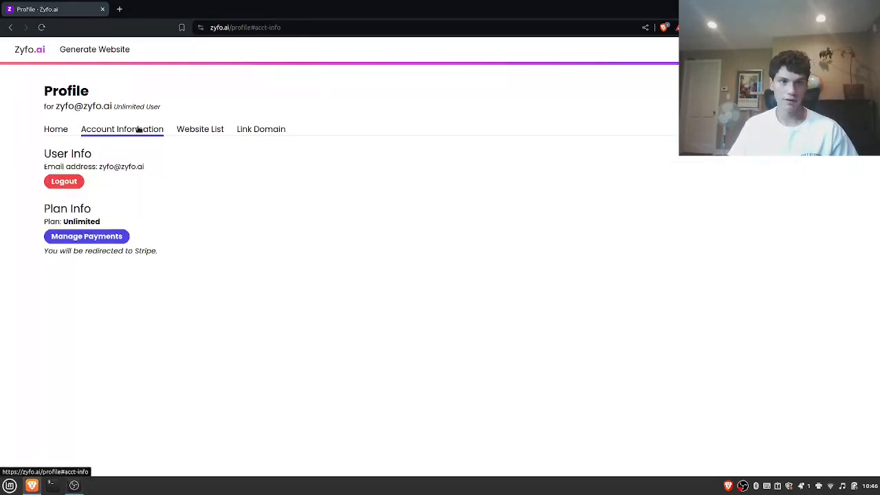
click(204, 130)
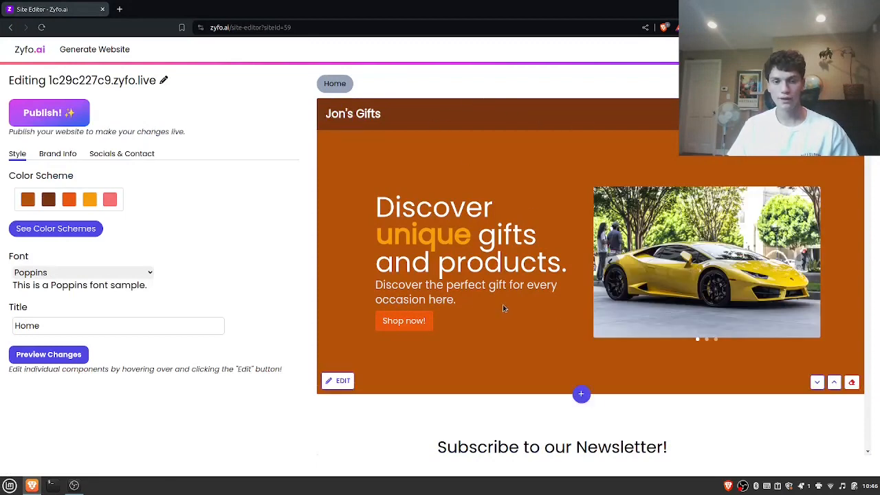
scroll(502, 309, down, 3)
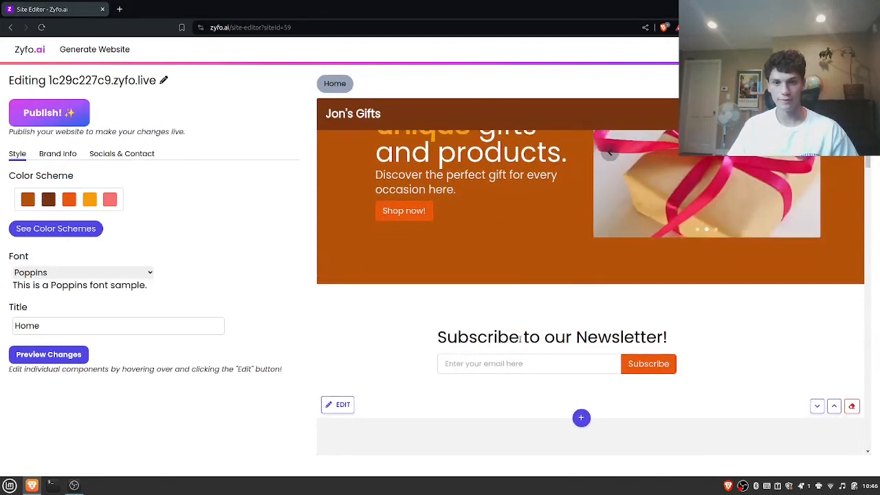
scroll(516, 328, up, 3)
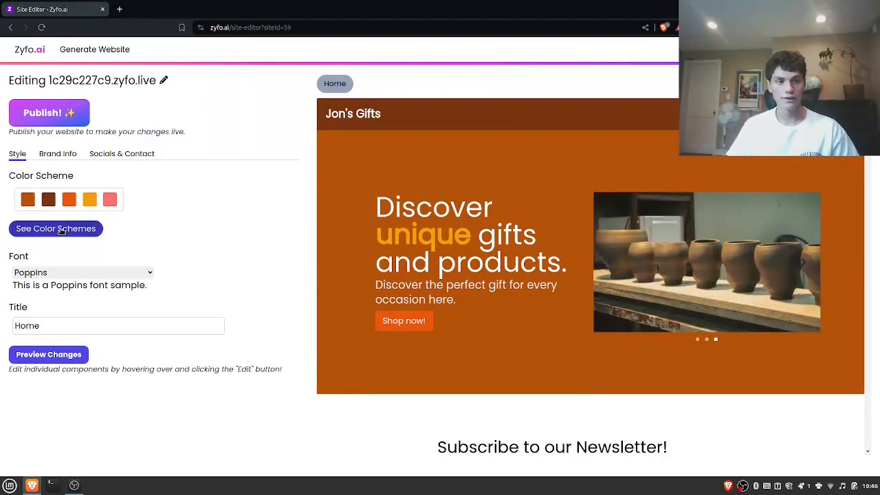
Step: Apply the dark grey, black, purple and blue color scheme to the website and preview the changes
click(82, 229)
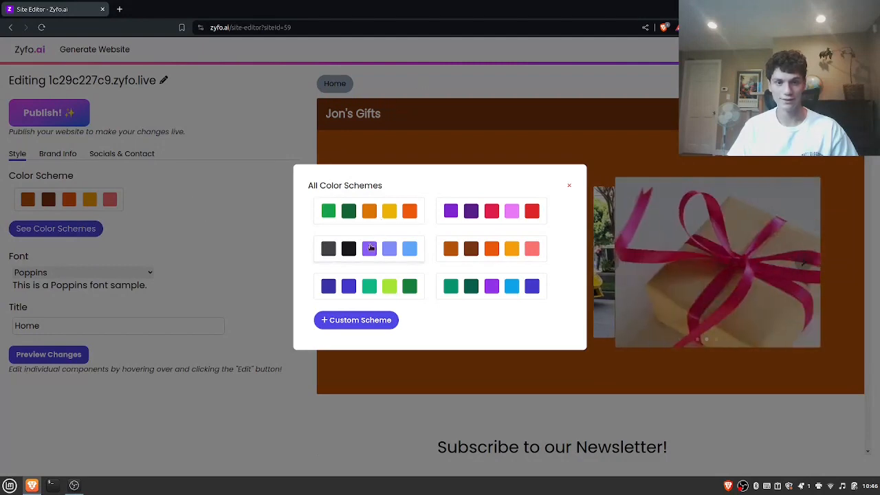
click(124, 209)
click(71, 231)
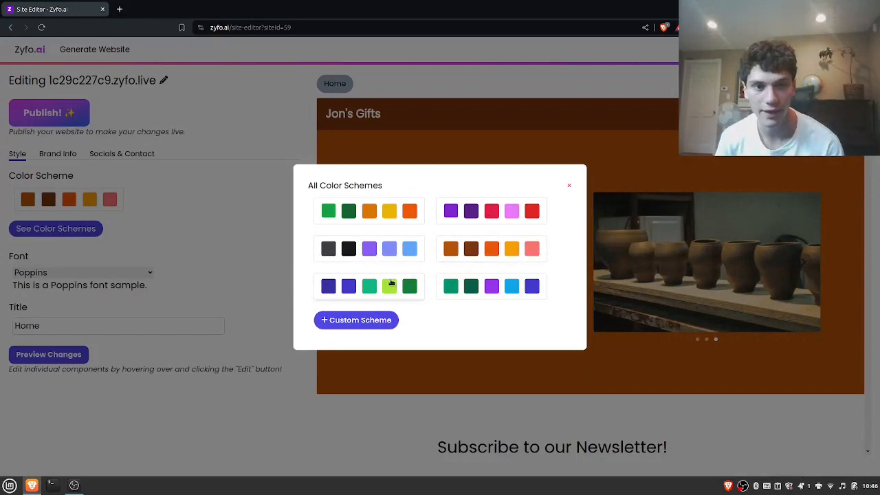
click(384, 259)
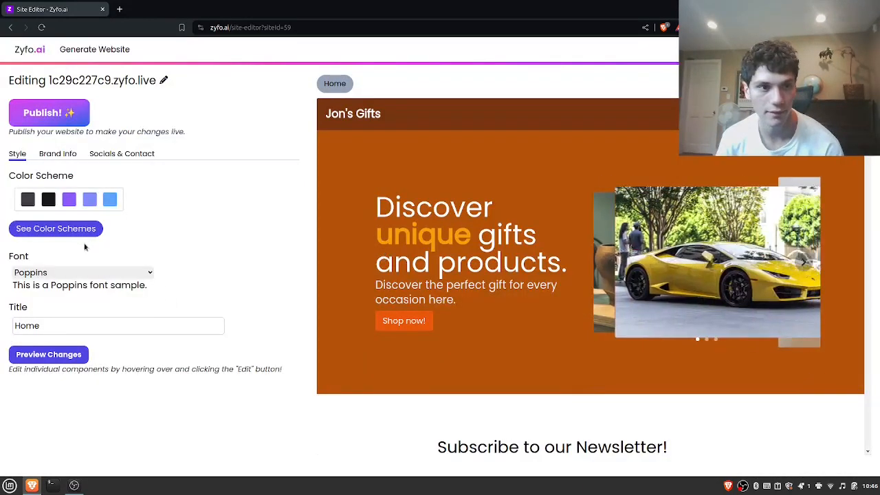
click(55, 355)
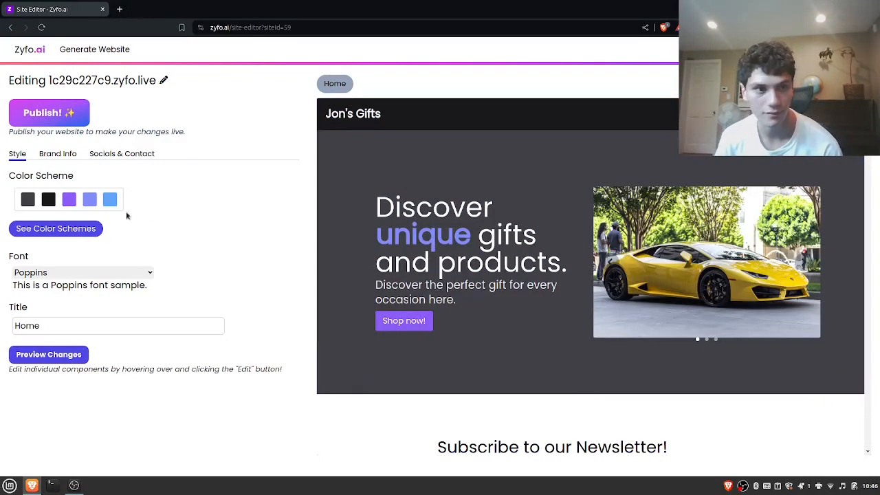
click(87, 229)
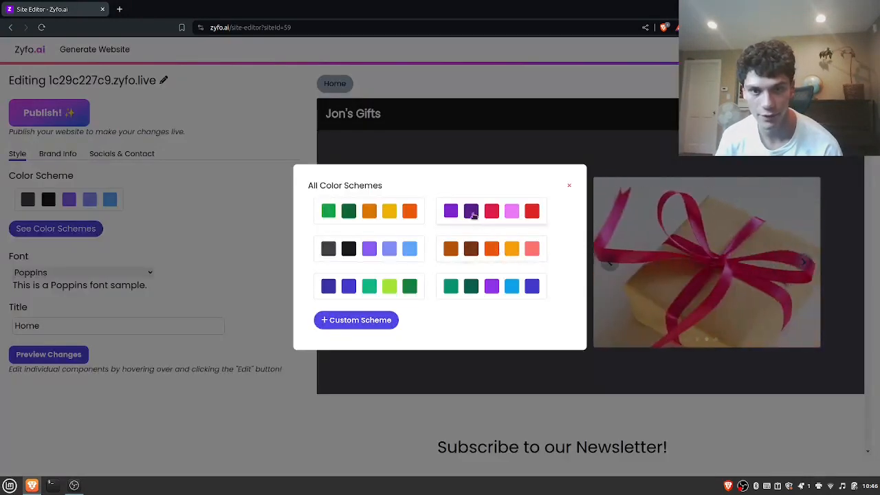
click(166, 255)
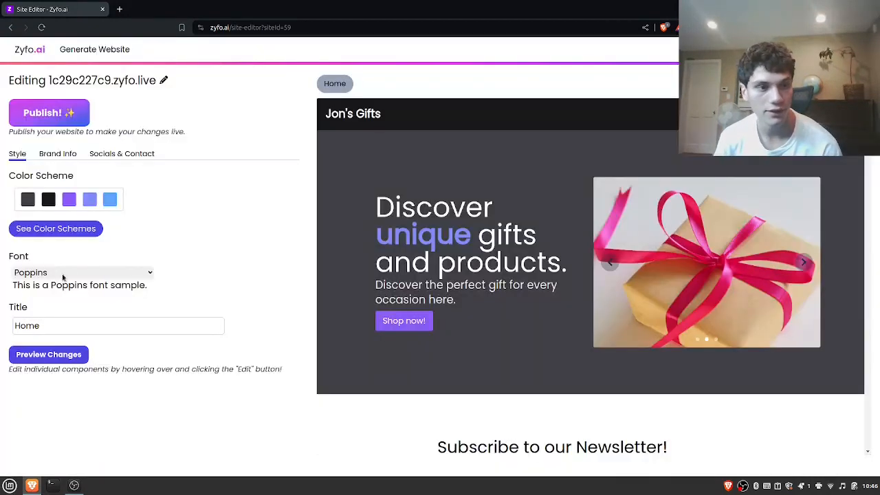
Step: Set the website font to Roboto and preview the changes
click(62, 274)
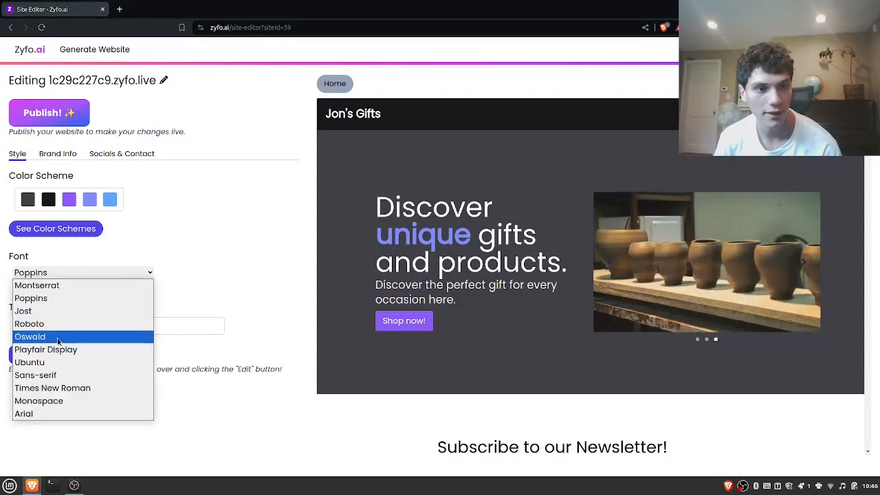
click(31, 324)
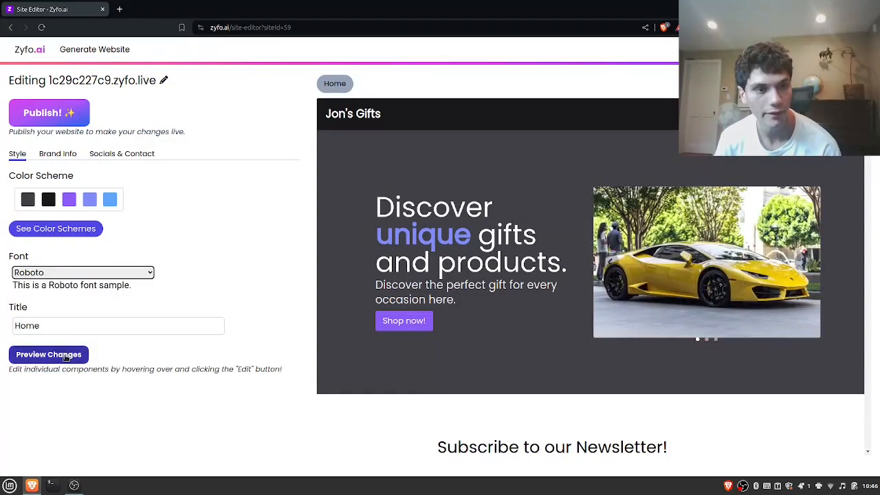
drag(129, 287, 17, 285)
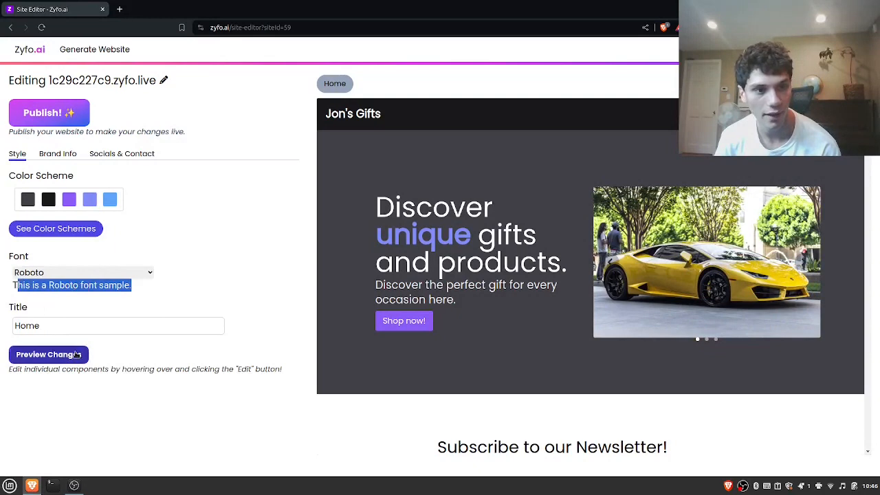
click(78, 354)
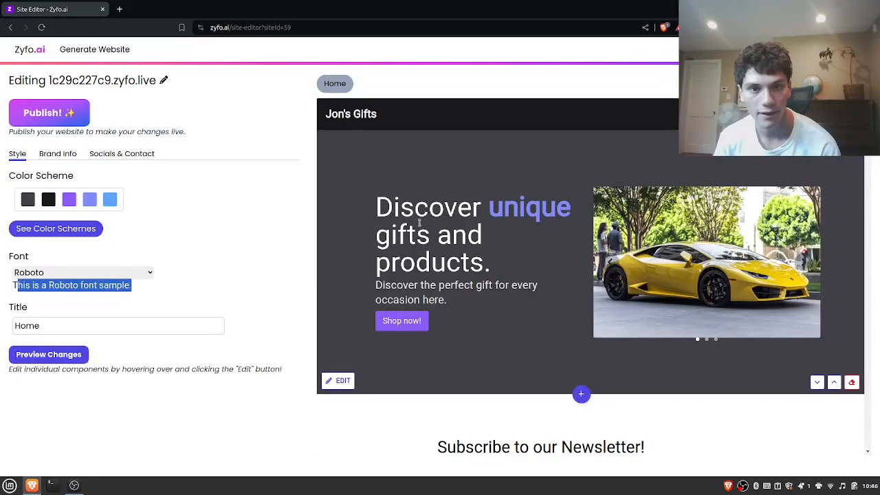
Step: Set the website font to Playfair Display and preview the changes
click(166, 316)
click(122, 272)
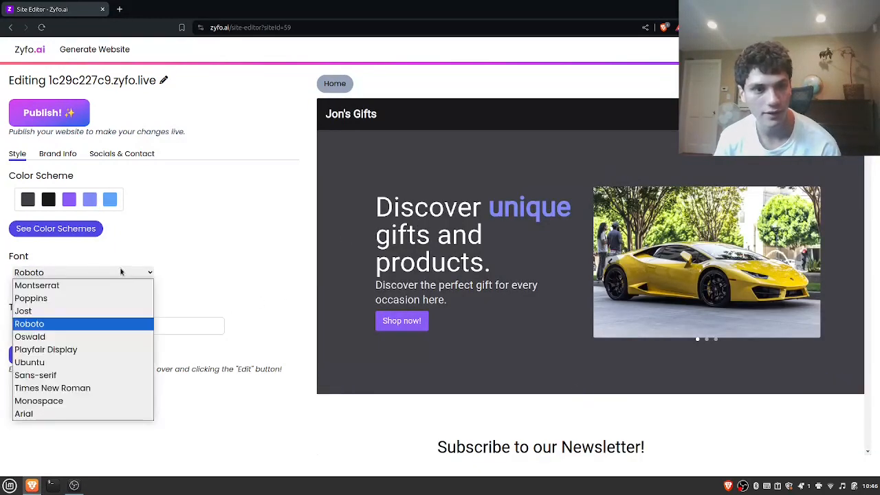
click(94, 350)
click(87, 355)
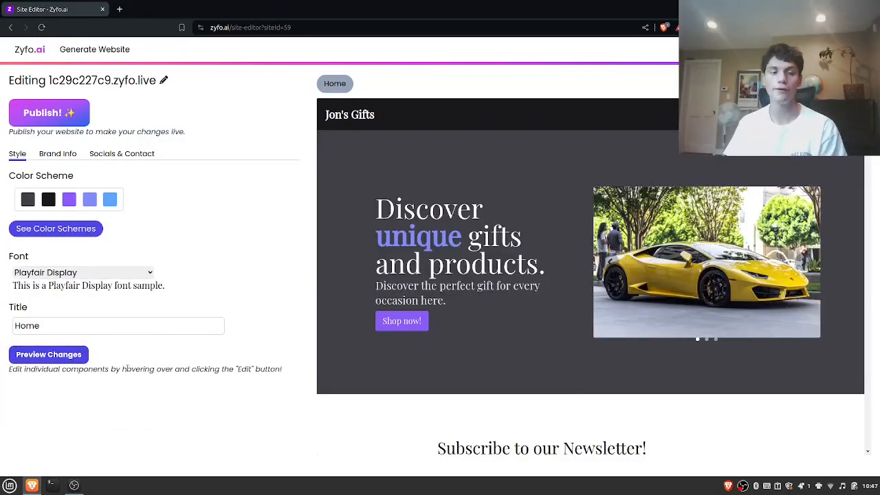
Step: Replace the home page's title with "Get Gifts Today!" and preview the changes
click(79, 324)
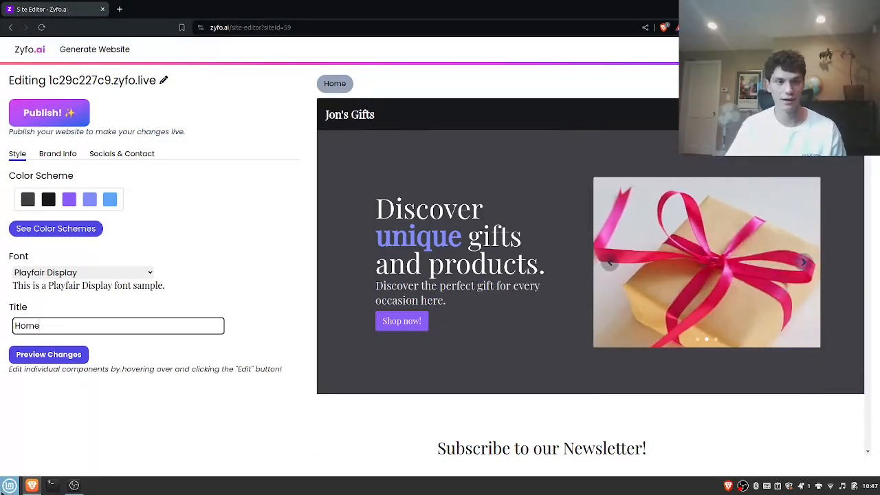
key(ctrl+a)
key(BackSpace)
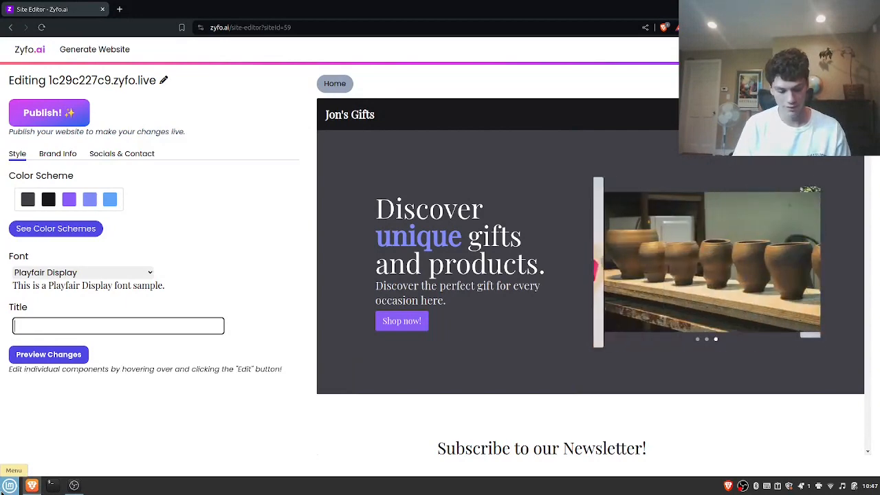
text(Get )
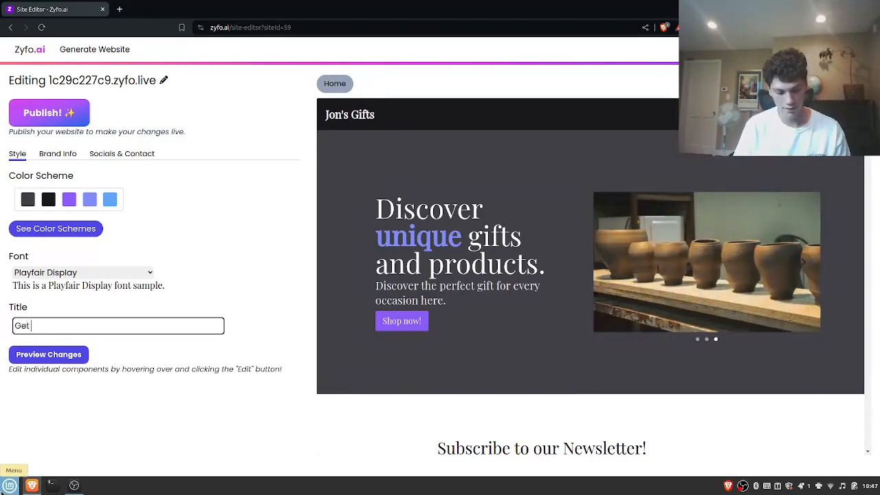
text(Gifts)
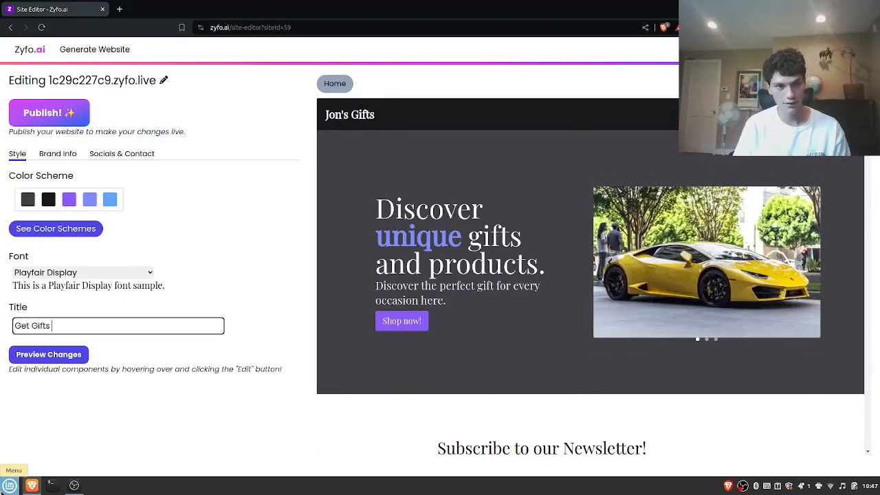
text( Today!)
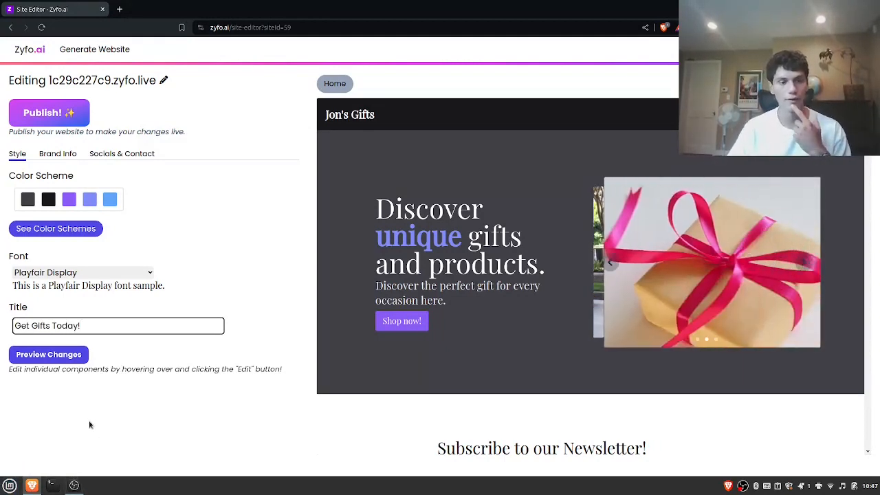
click(78, 418)
click(69, 355)
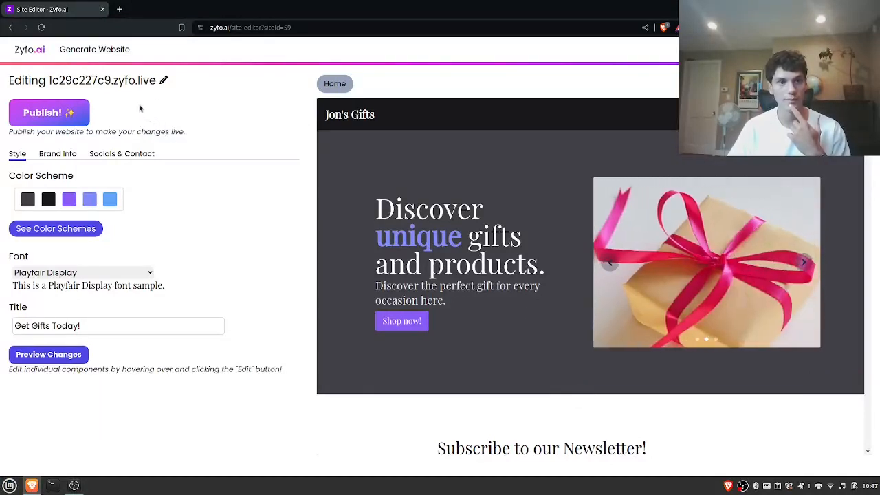
drag(91, 325, 18, 323)
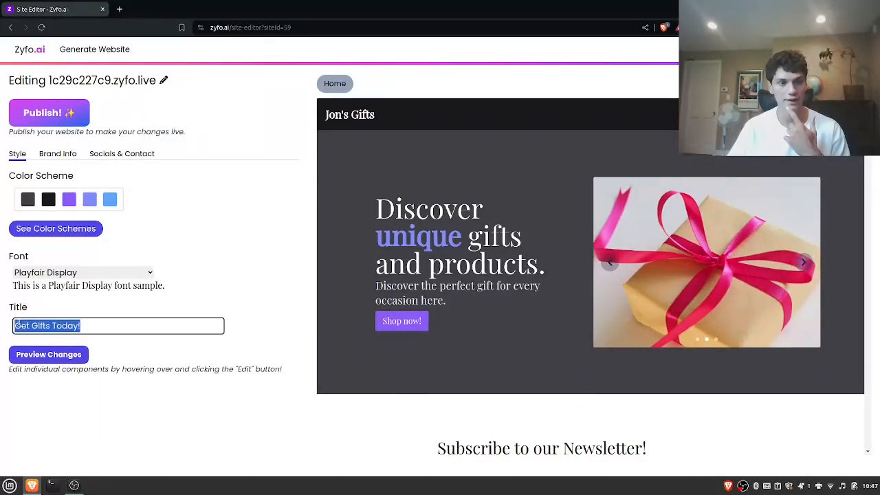
click(199, 291)
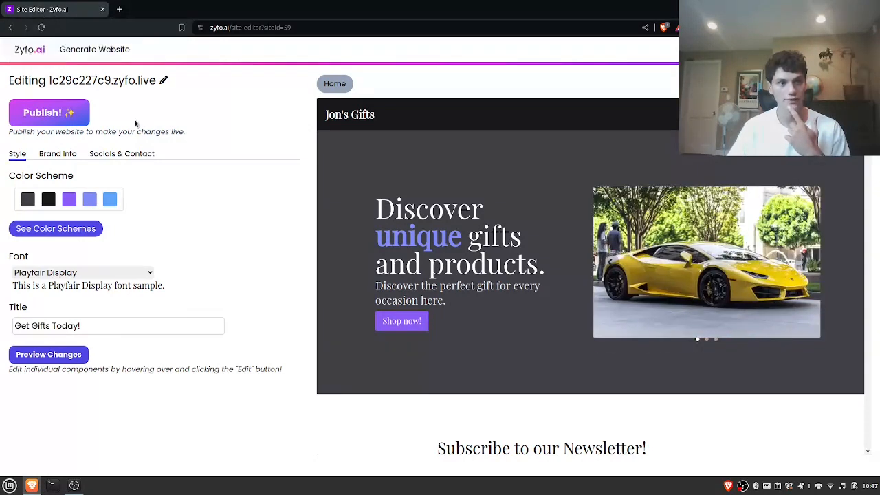
Step: Publish the website, view the live page and return to the site editor
click(60, 116)
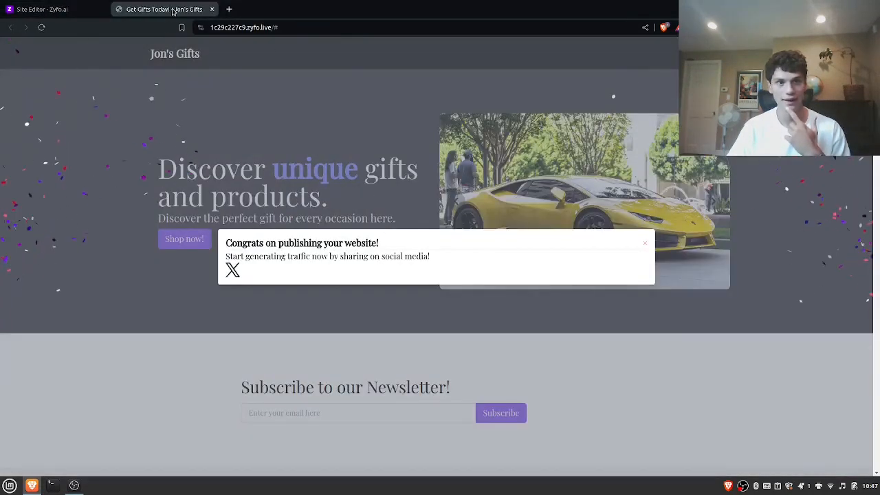
click(212, 90)
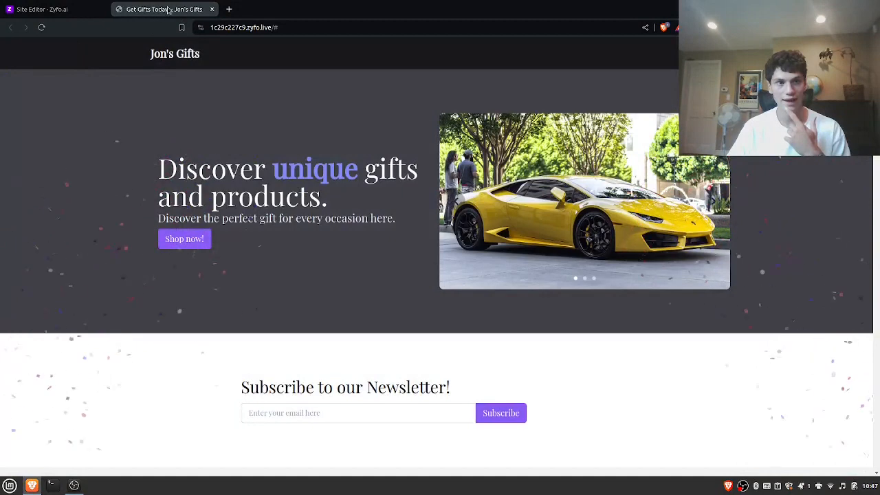
click(213, 10)
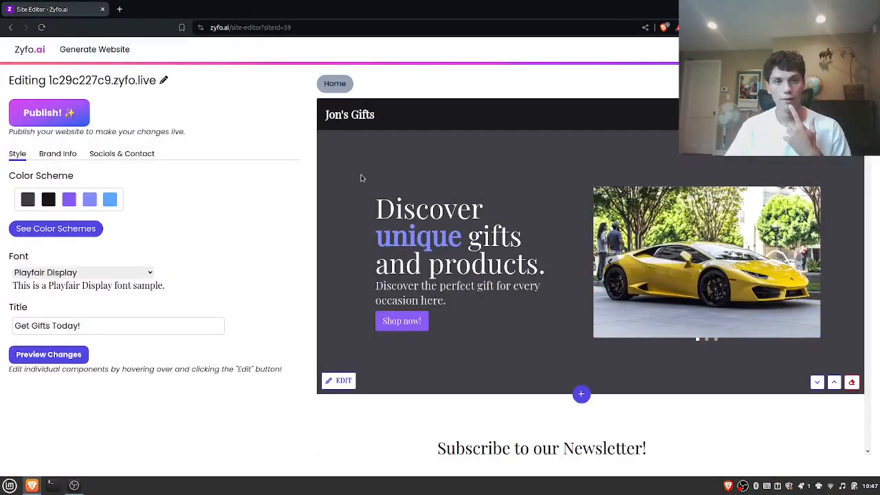
Step: Enter "a" as both the Facebook and LinkedIn handles, preview the changes and check the social icons in the footer
click(58, 155)
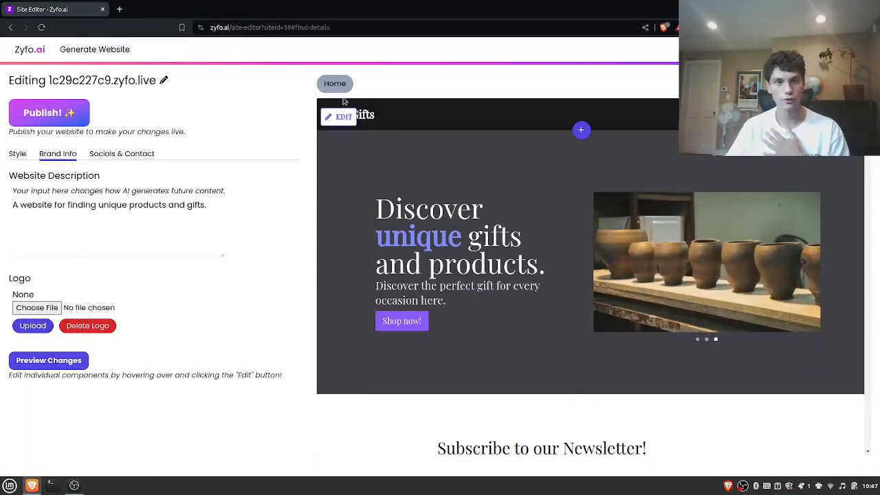
click(124, 155)
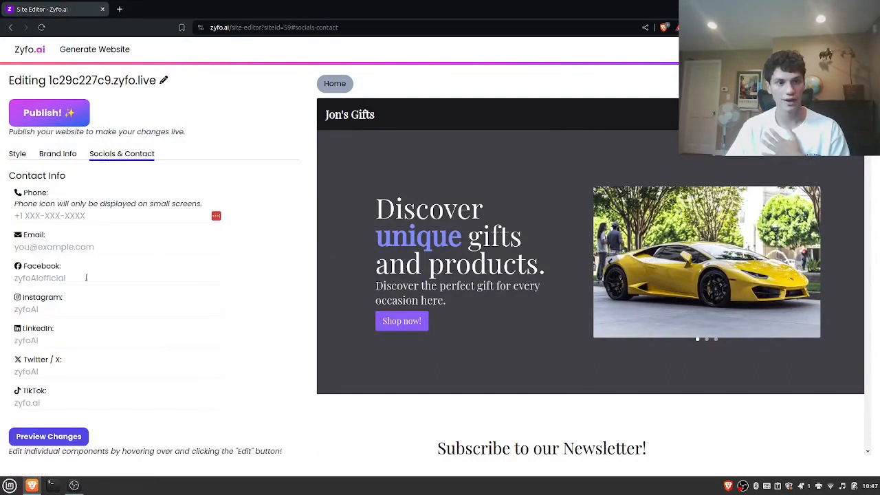
click(34, 278)
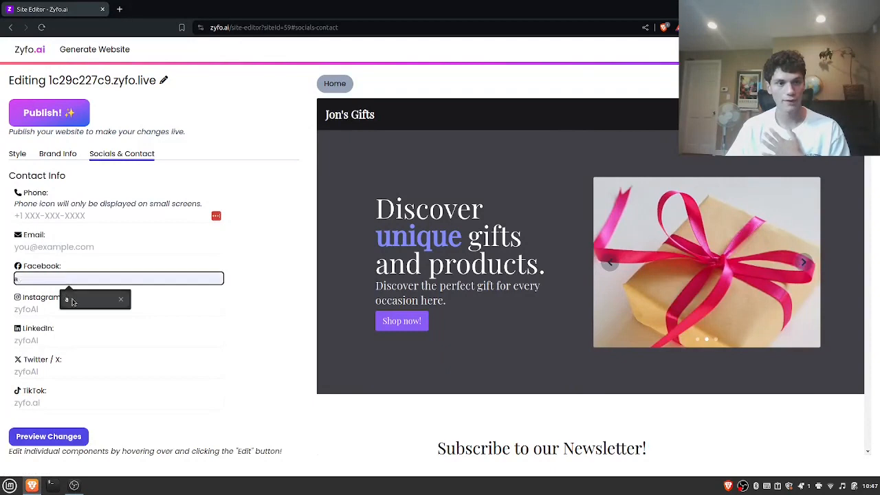
click(66, 299)
click(48, 339)
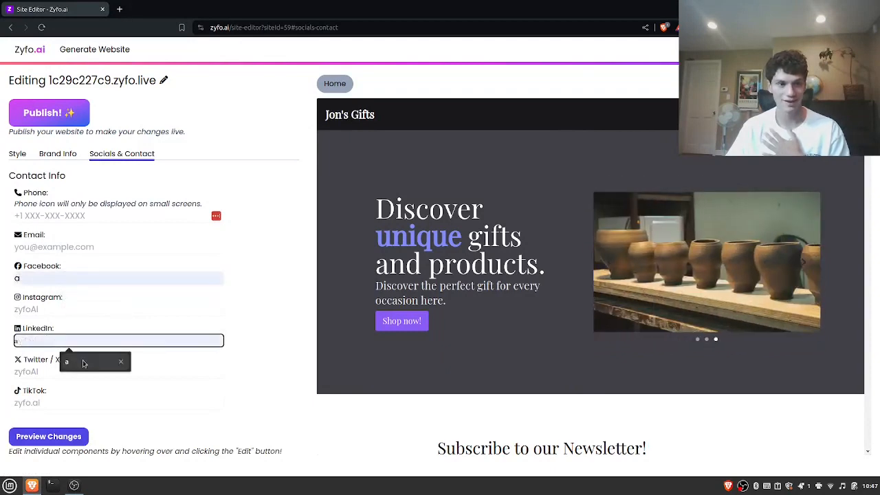
click(69, 361)
click(72, 438)
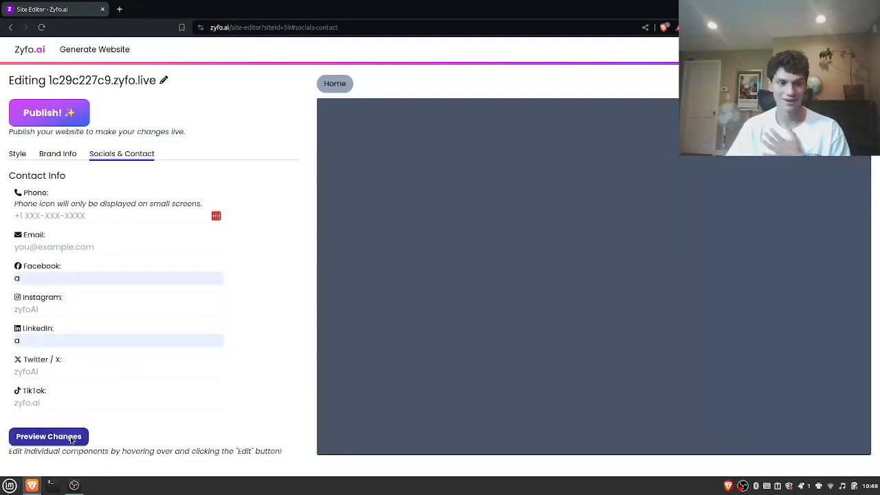
scroll(849, 413, down, 20)
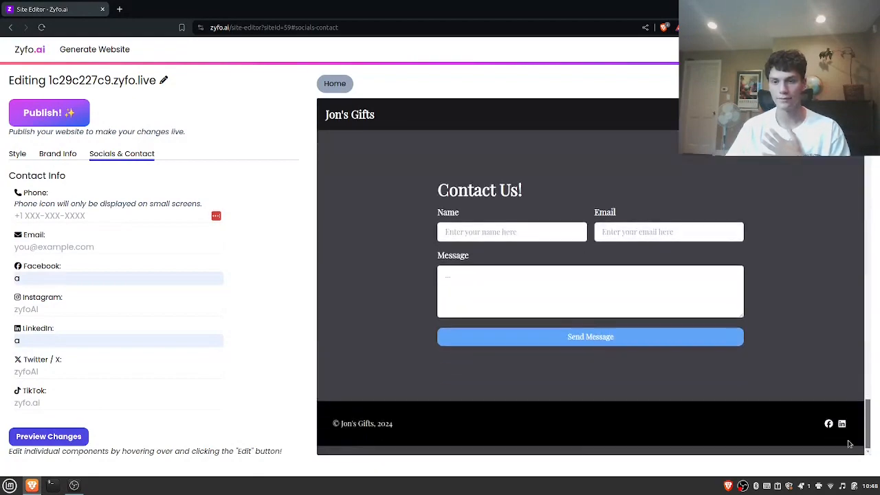
mouse_move(849, 441)
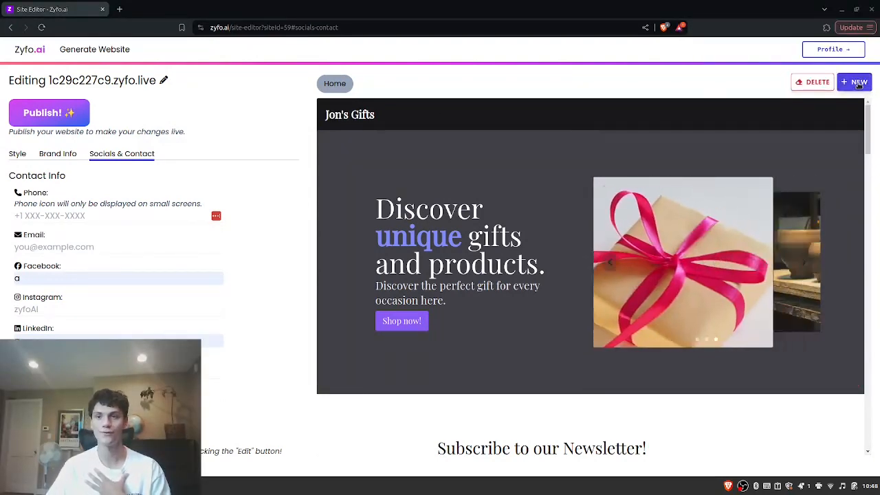
Step: Add a new page titled "contact us" to the website
click(848, 86)
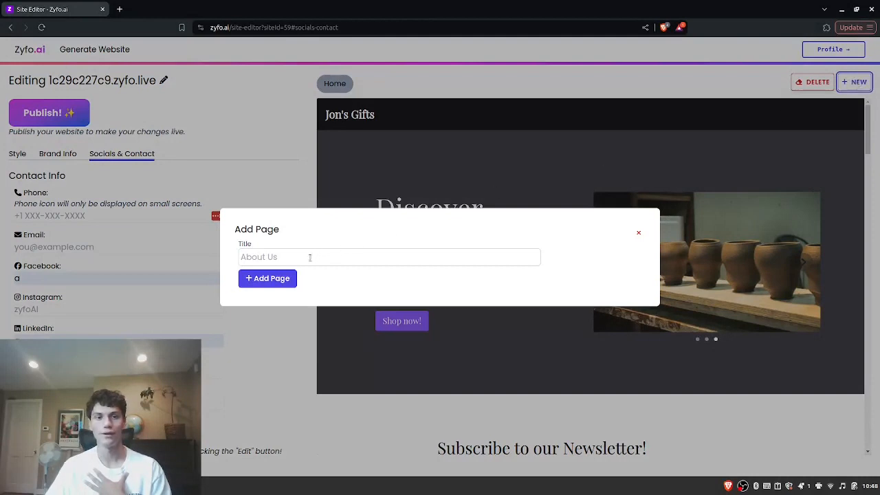
click(310, 257)
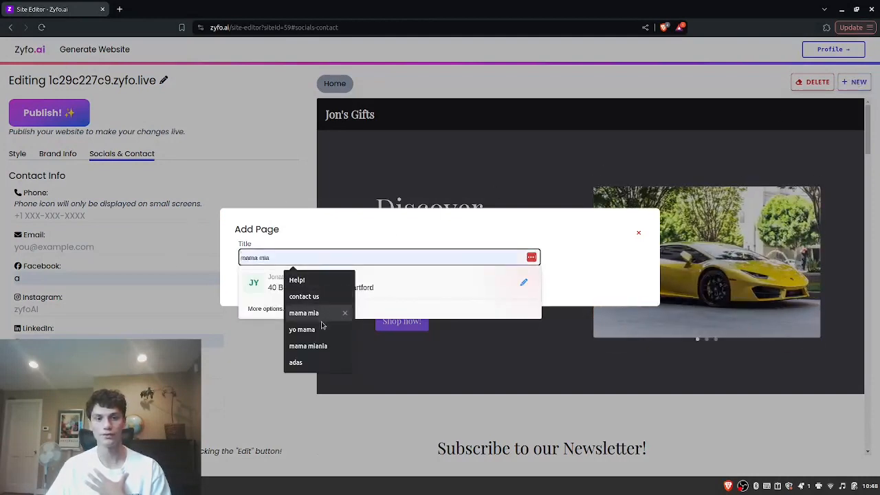
click(318, 297)
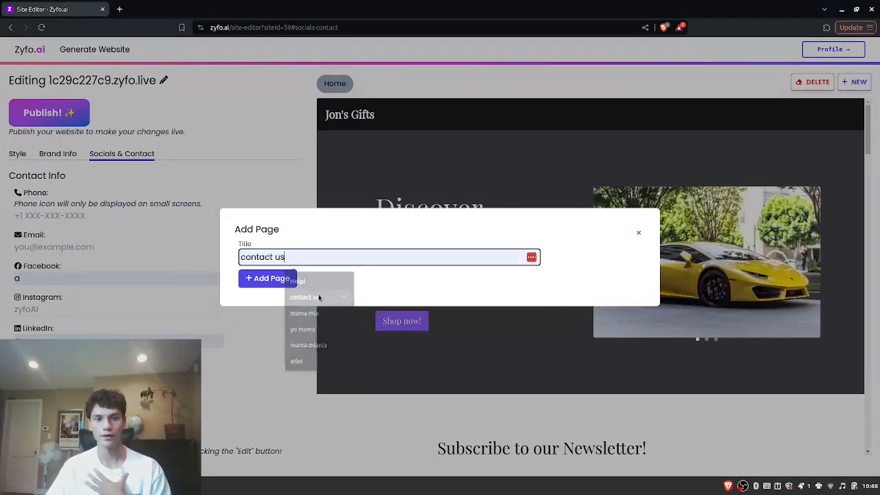
click(279, 282)
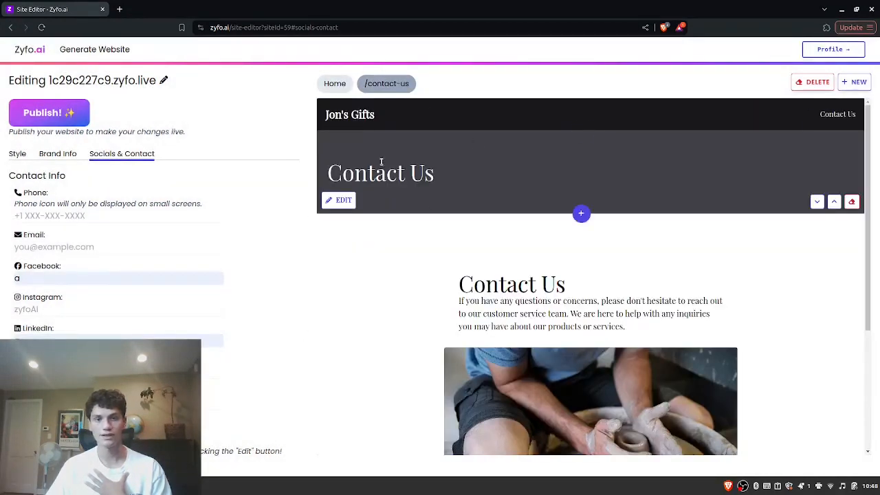
Step: Add a Contact Form section to the contact page, directly above the footer
scroll(476, 239, down, 5)
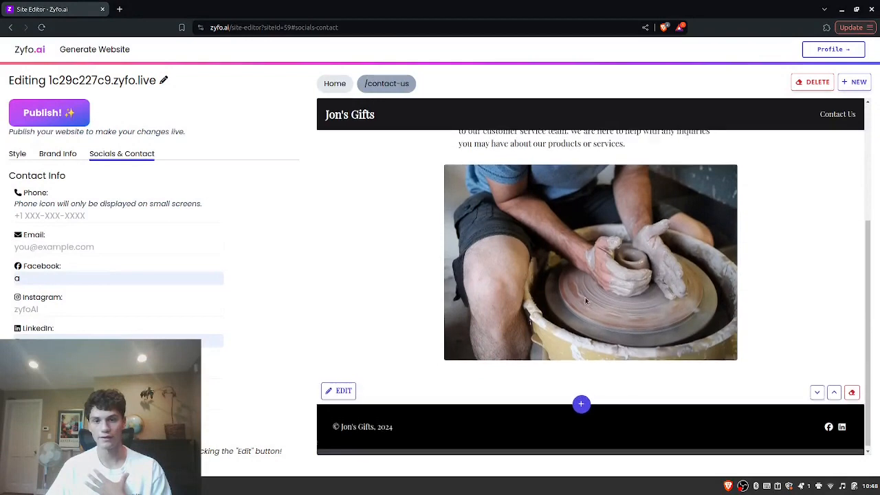
scroll(551, 261, up, 4)
scroll(558, 282, down, 3)
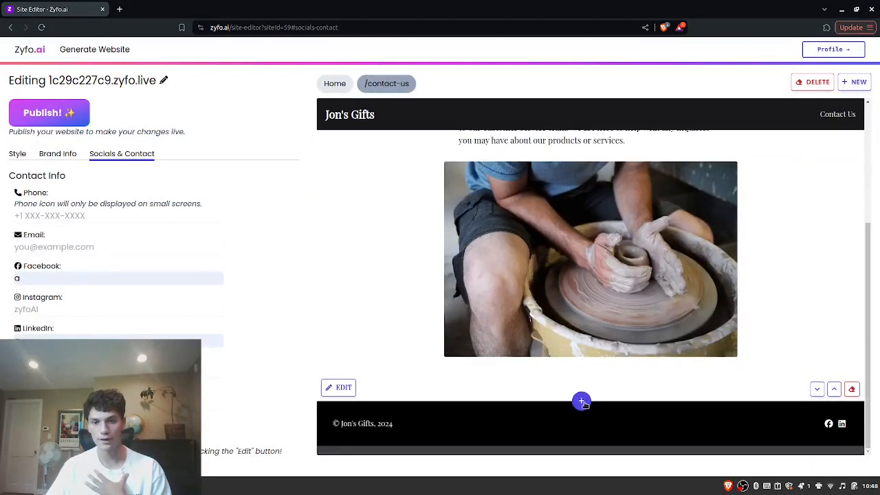
scroll(582, 402, up, 1)
scroll(582, 403, down, 1)
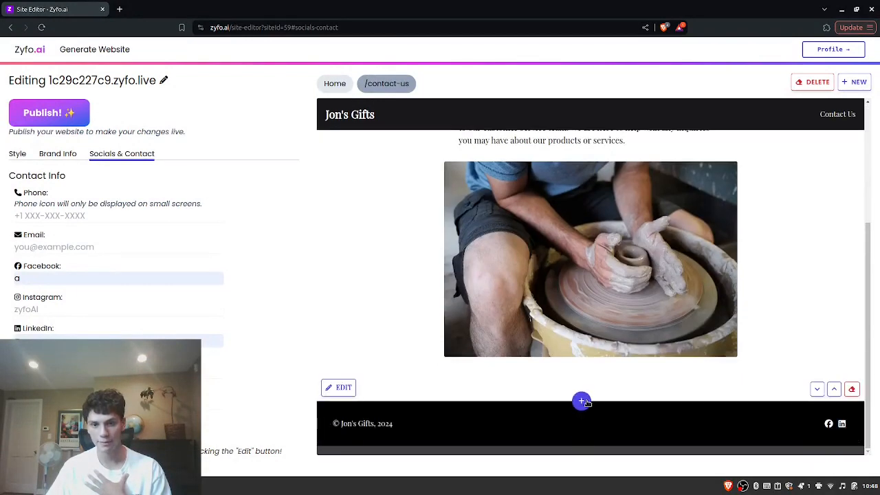
click(582, 401)
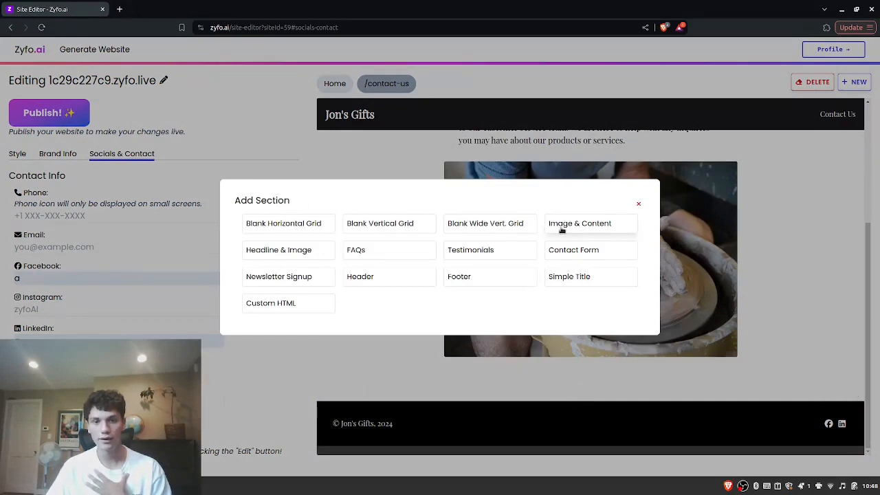
click(588, 252)
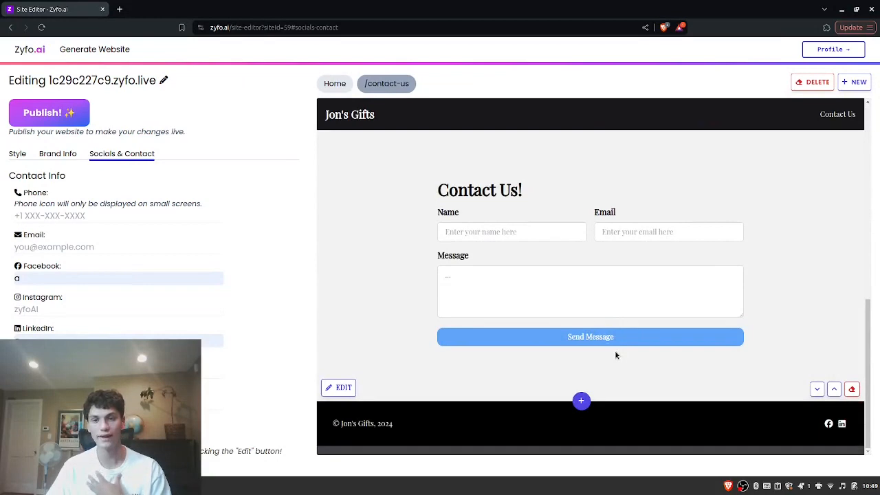
Step: Move the contact form section up above the pottery image section and review the contact page's new order
scroll(673, 358, up, 5)
scroll(674, 348, down, 5)
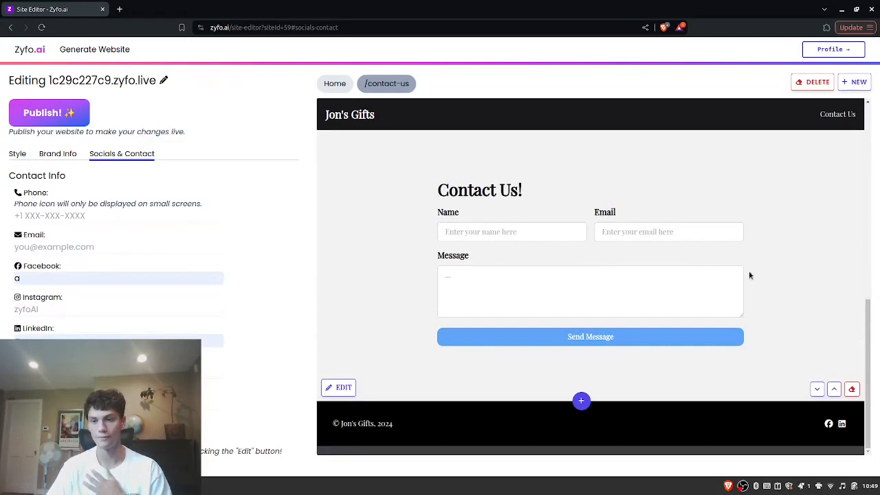
scroll(700, 325, up, 6)
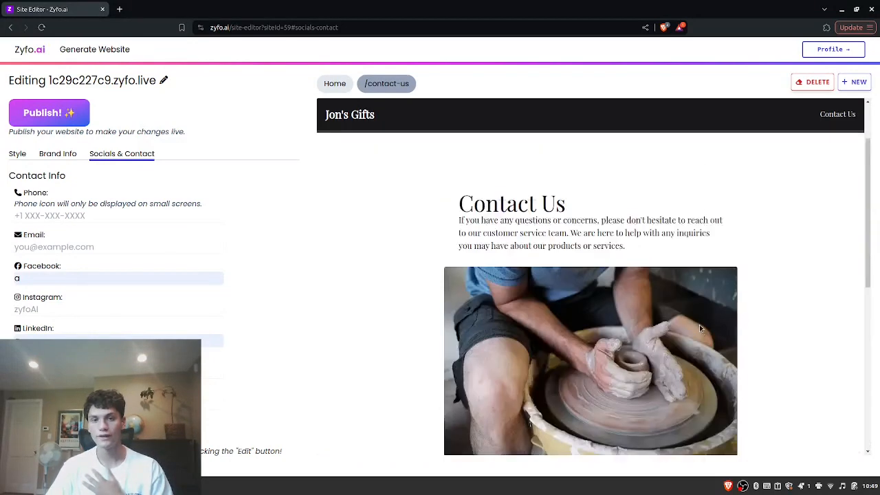
scroll(481, 332, down, 4)
scroll(546, 218, up, 3)
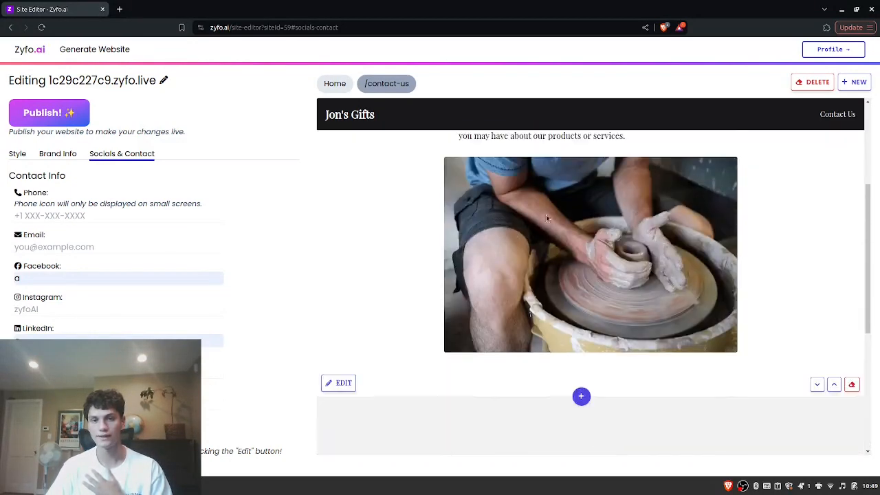
scroll(684, 341, down, 5)
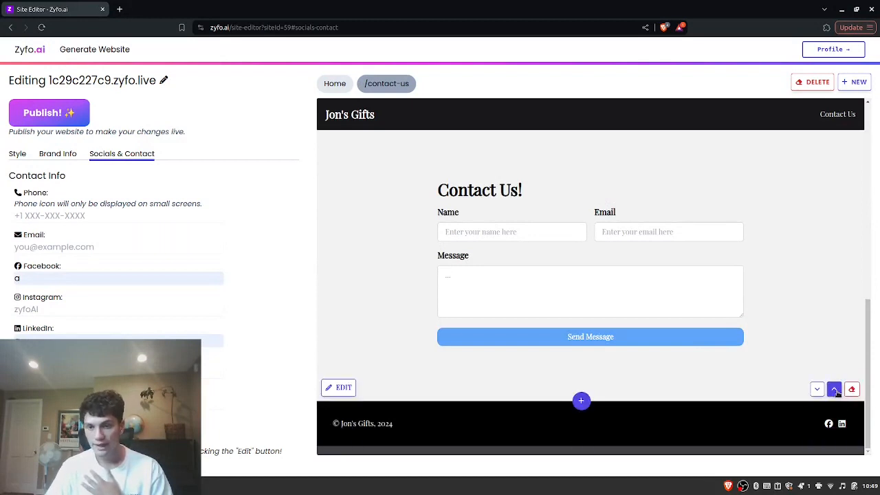
click(835, 390)
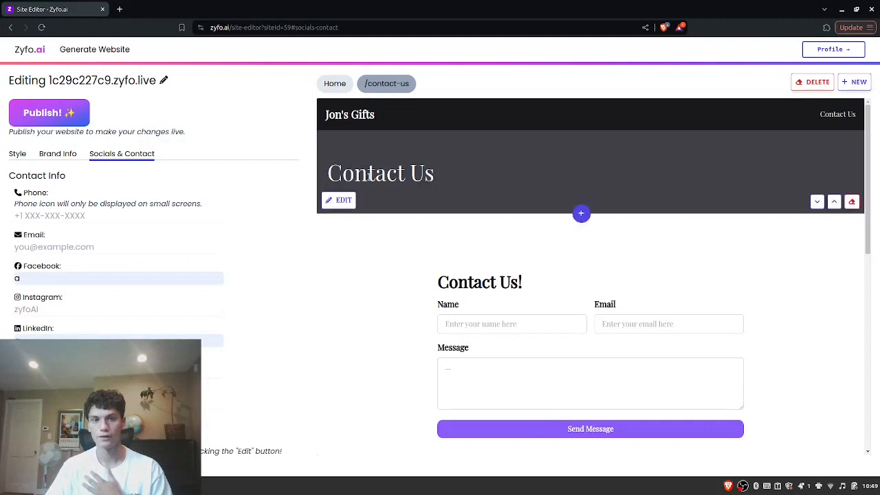
scroll(581, 337, down, 4)
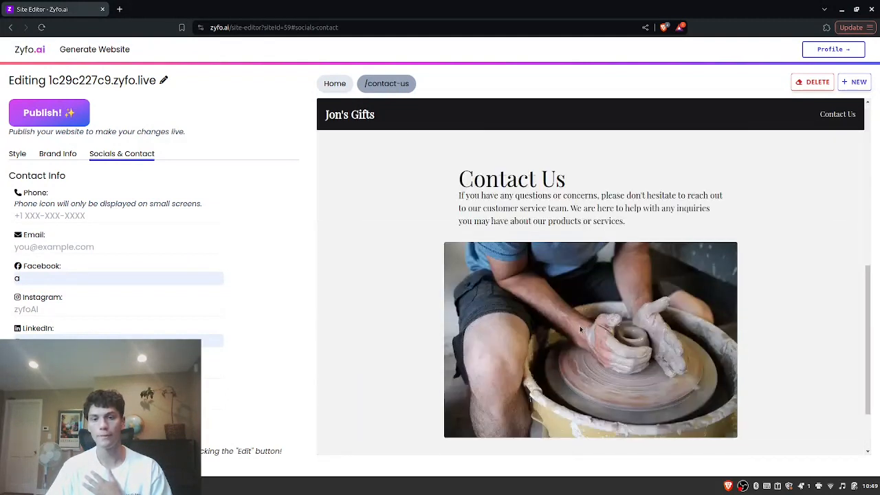
scroll(590, 347, down, 2)
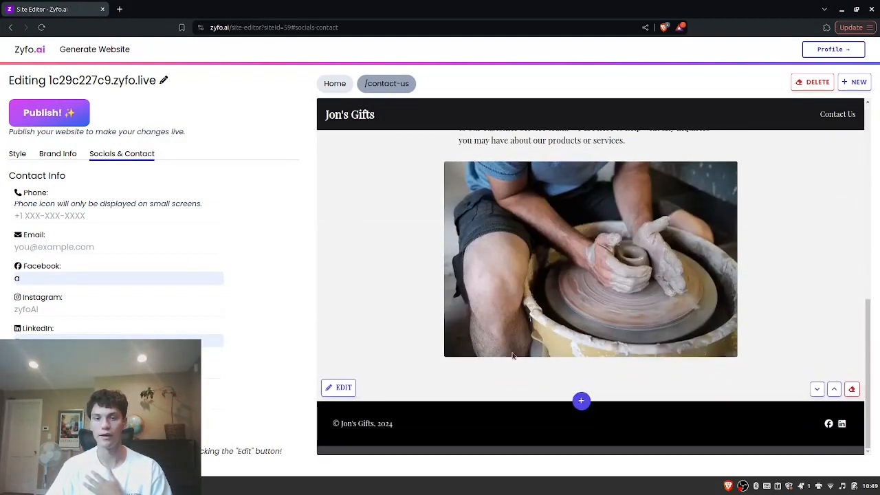
scroll(409, 366, up, 6)
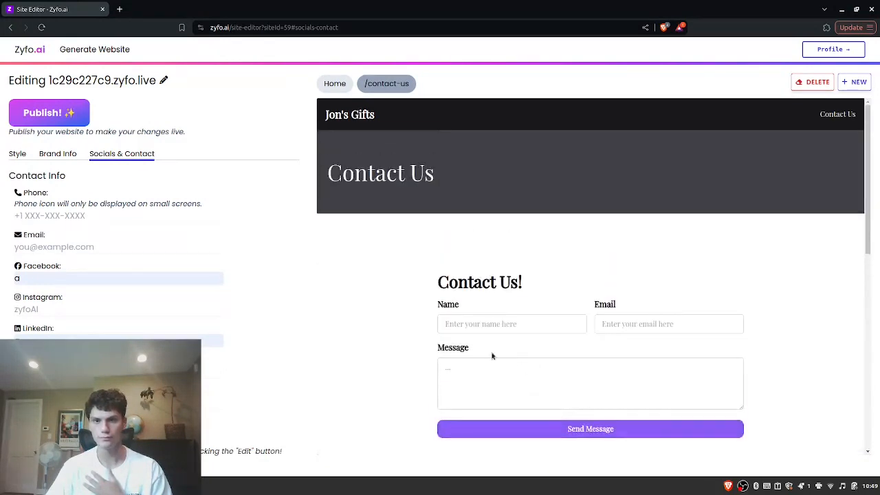
Step: Set the link of the "Shop now!" button in the home page's headline section to /contact-us
click(344, 83)
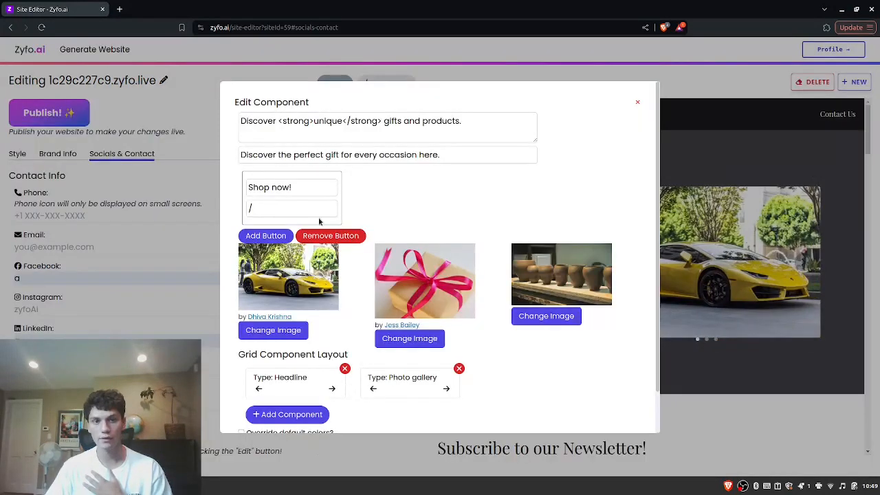
click(298, 213)
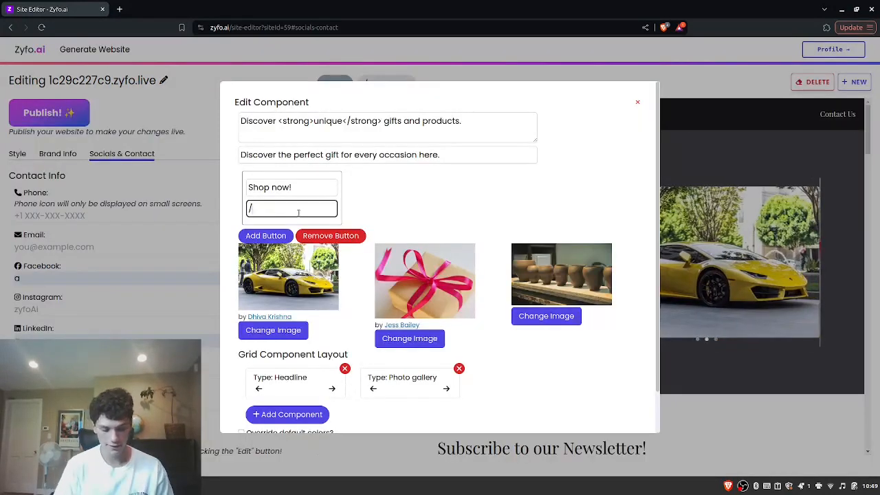
click(196, 205)
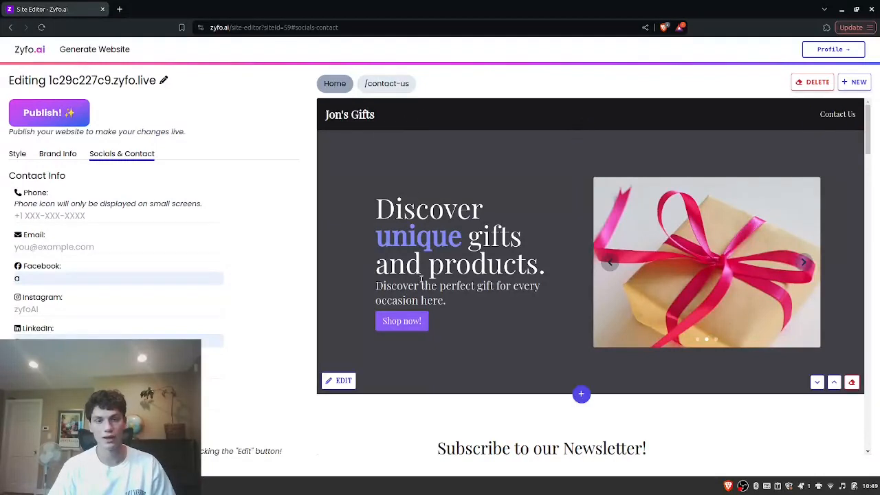
click(339, 380)
click(300, 207)
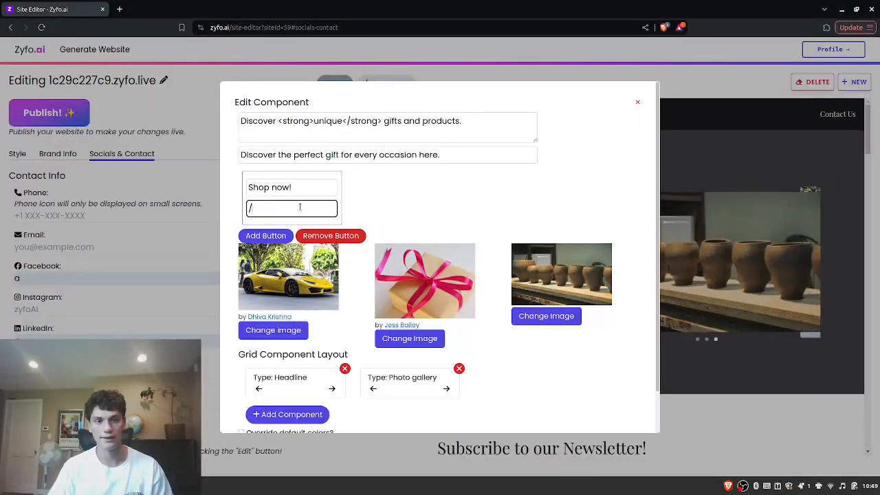
text(contact-us)
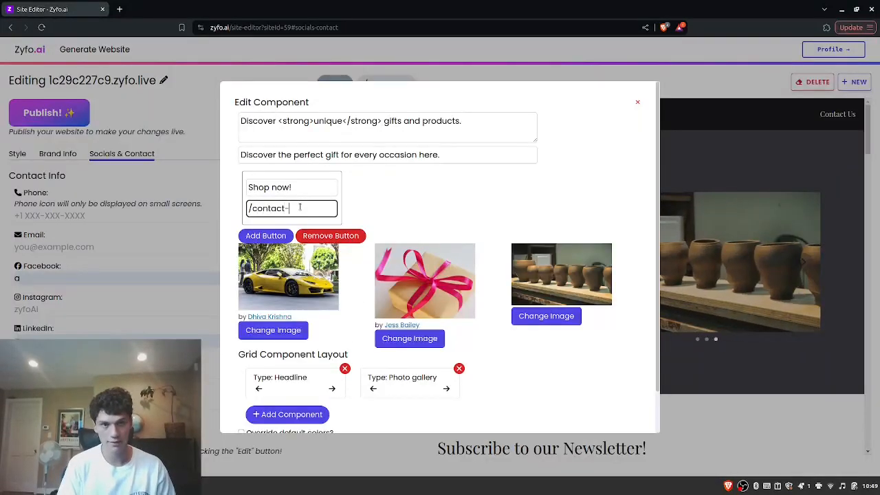
Step: Relabel the headline button "Contact Us!", preview the changes and follow the button's link to test it
double_click(282, 187)
drag(252, 186, 231, 186)
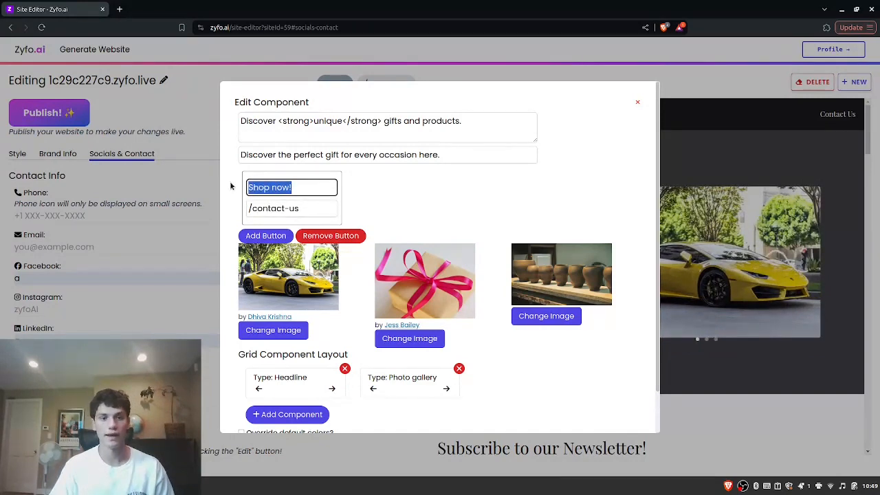
text(Contact Us!)
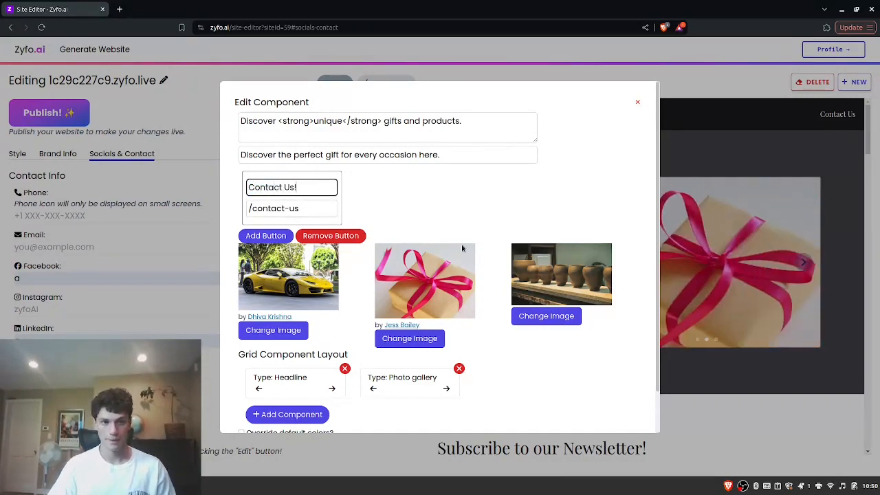
scroll(462, 244, down, 2)
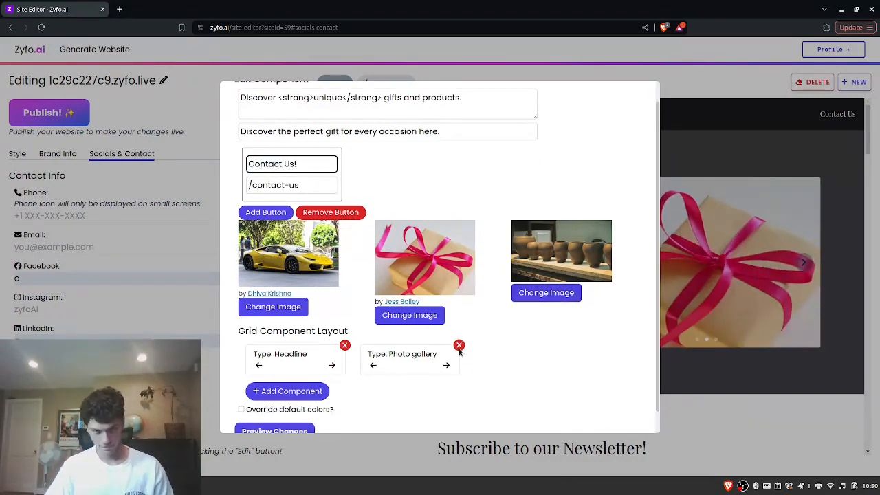
click(275, 408)
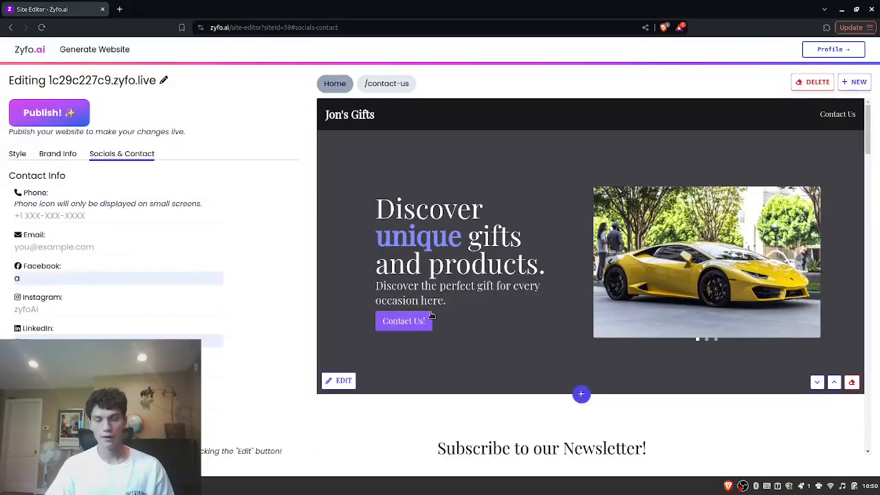
click(425, 323)
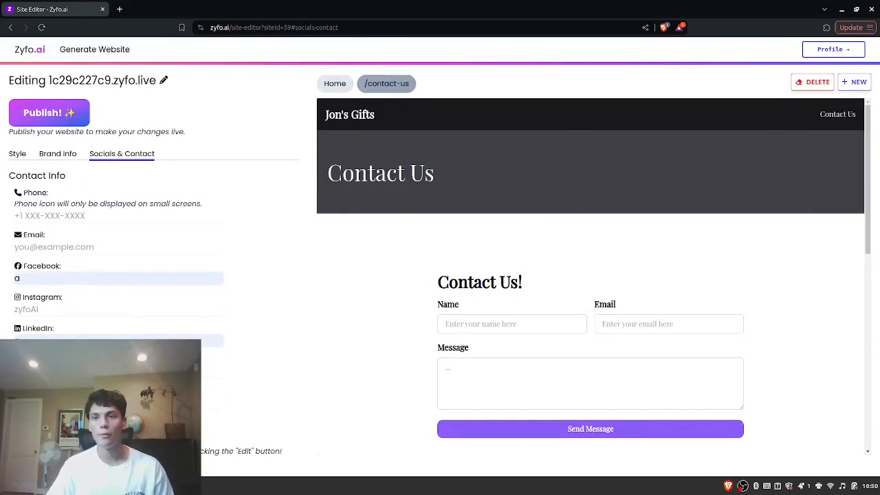
Step: Add another new page titled "our location" to the website
click(856, 86)
drag(285, 257, 234, 261)
text(o)
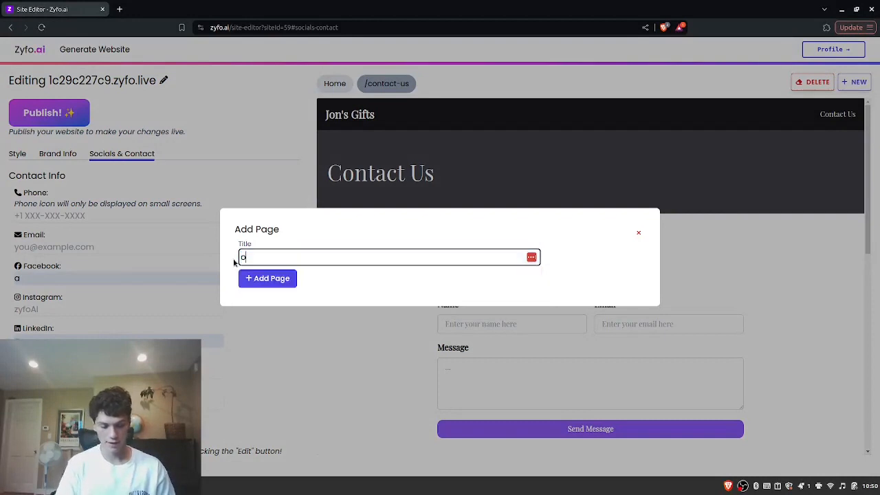
text(ur locatio)
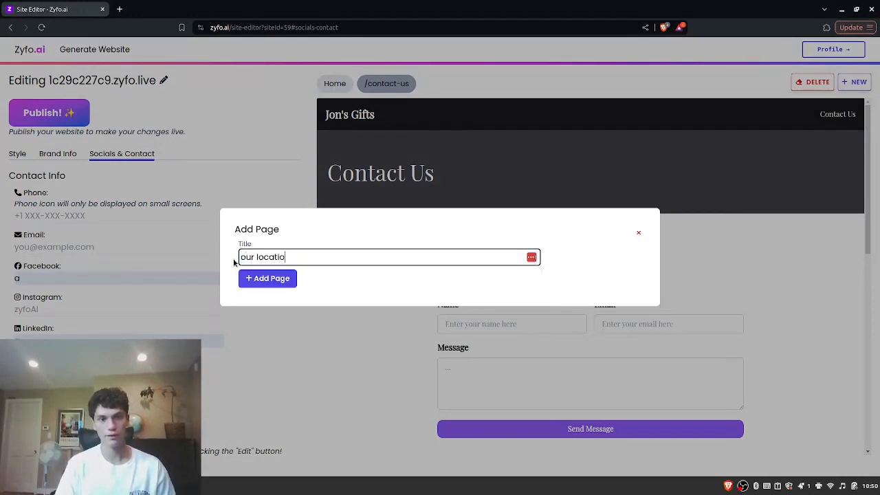
text(n)
click(247, 277)
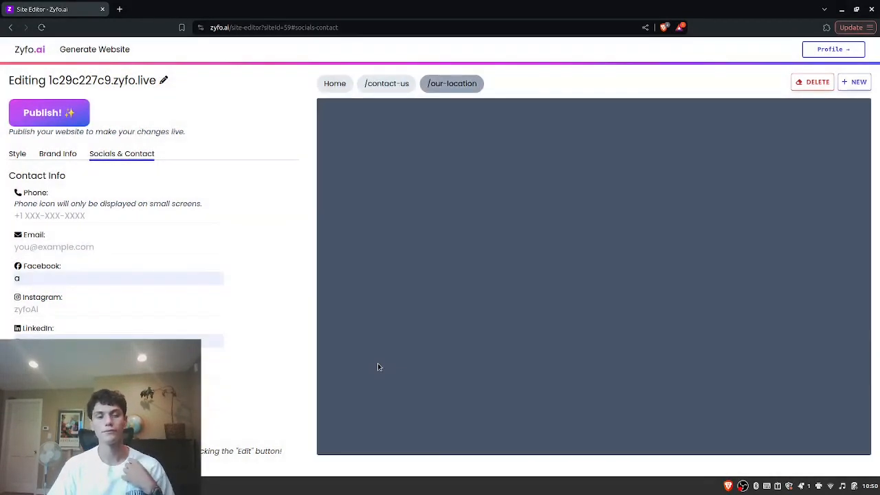
Step: Replace the image component in the location page's content section with a map with one pinpoint and preview the changes
scroll(435, 295, down, 3)
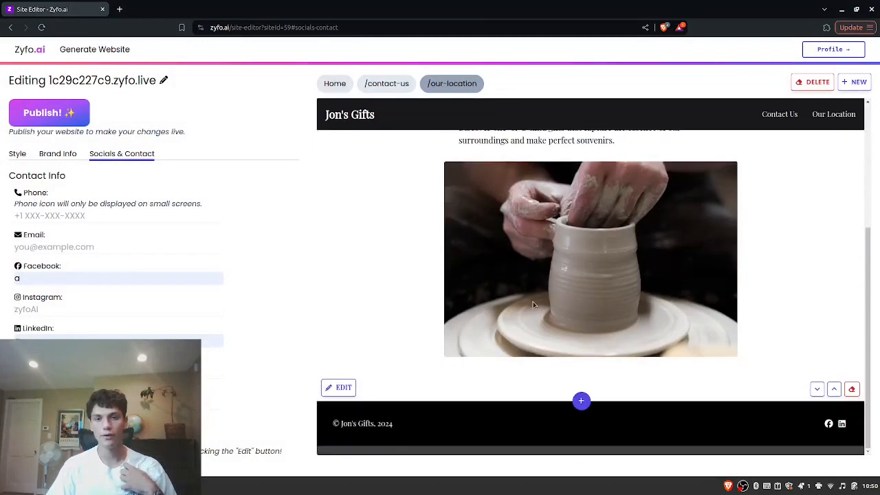
scroll(533, 305, up, 3)
scroll(552, 303, down, 3)
click(339, 389)
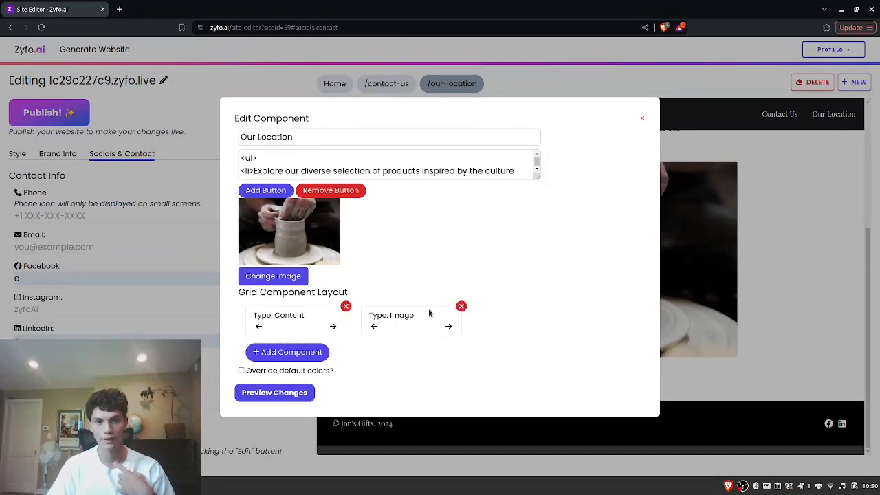
click(462, 306)
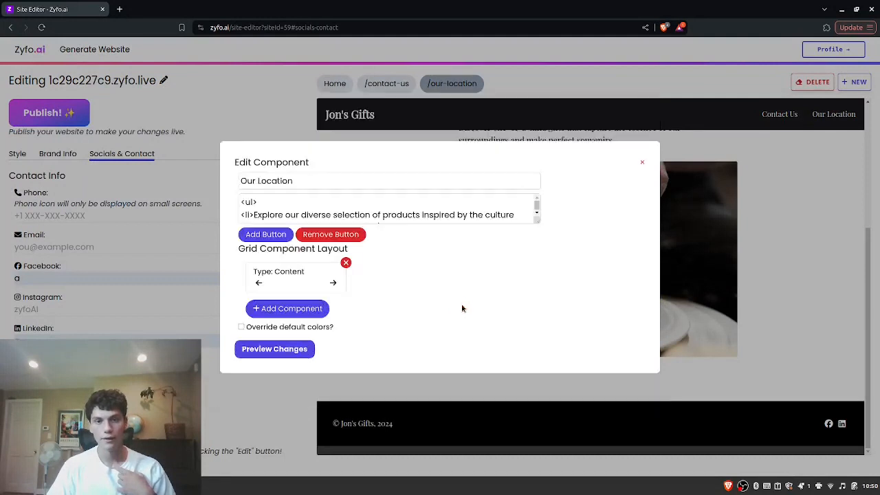
click(306, 313)
click(301, 294)
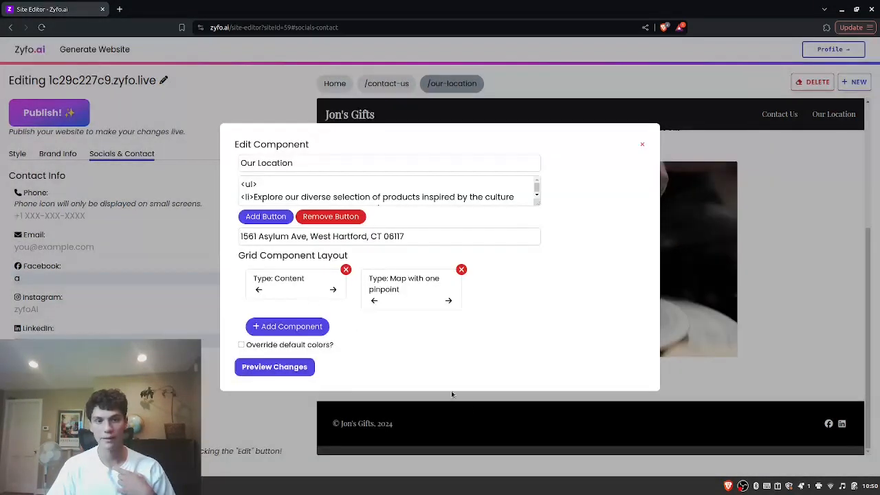
click(298, 368)
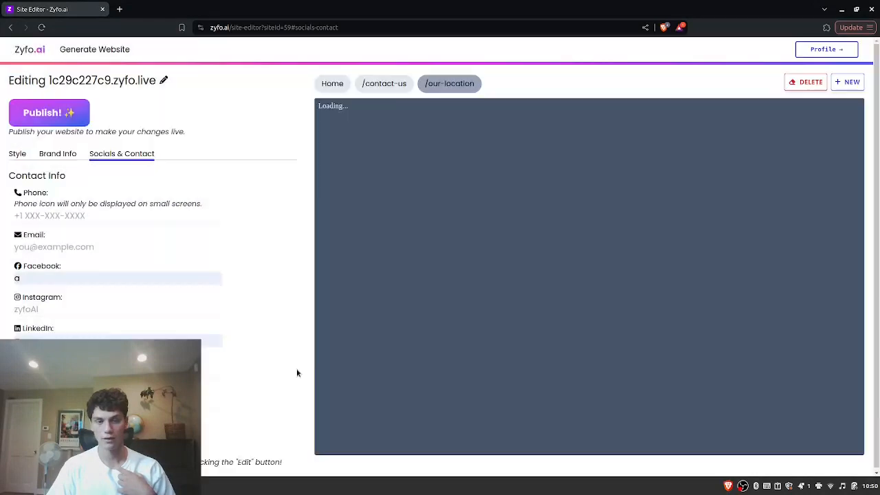
Step: Move the map ahead of the text content in the location page's section layout and preview the changes
scroll(414, 320, down, 2)
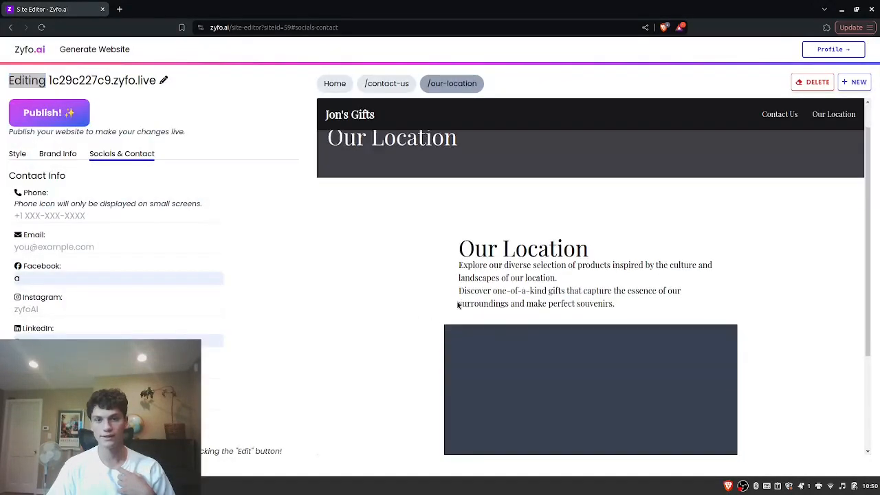
mouse_move(668, 336)
mouse_down()
mouse_move(679, 345)
mouse_move(660, 339)
mouse_up()
scroll(771, 313, down, 2)
scroll(769, 311, up, 3)
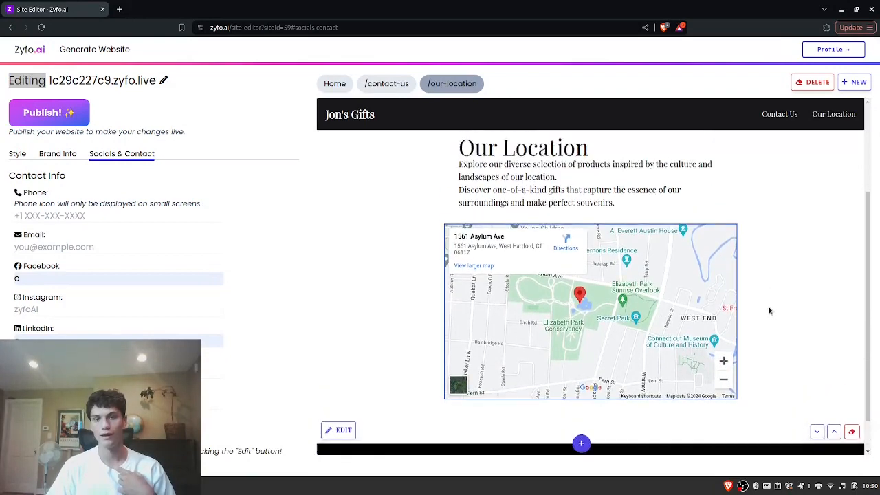
scroll(756, 313, down, 3)
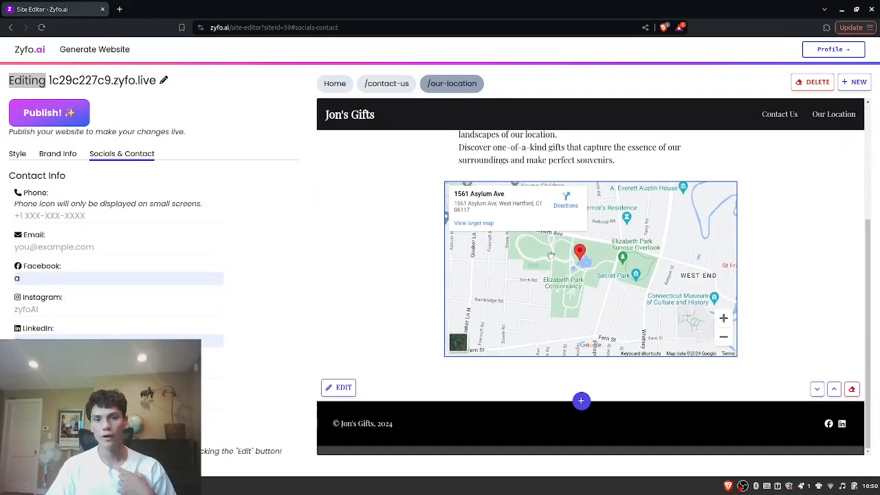
scroll(550, 255, up, 3)
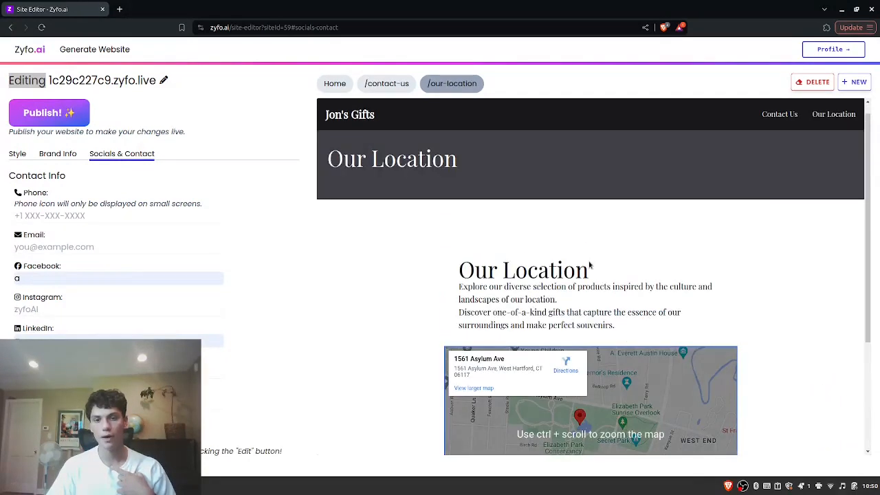
scroll(800, 321, down, 3)
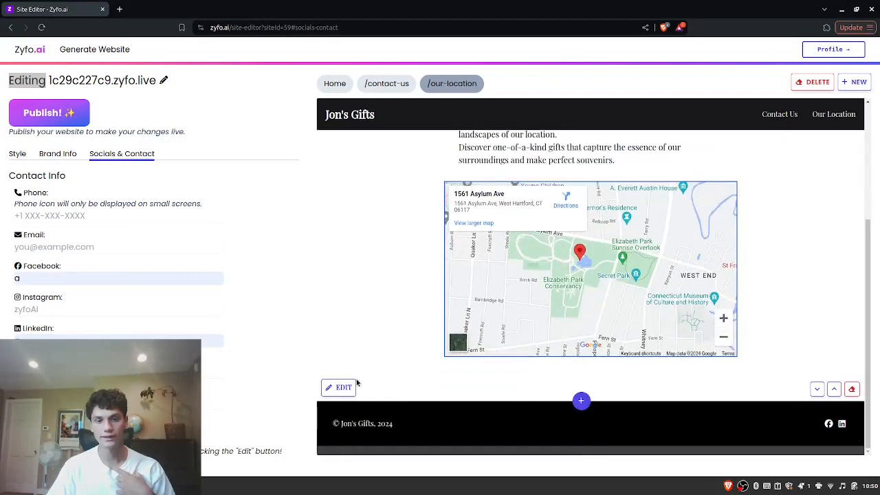
click(344, 388)
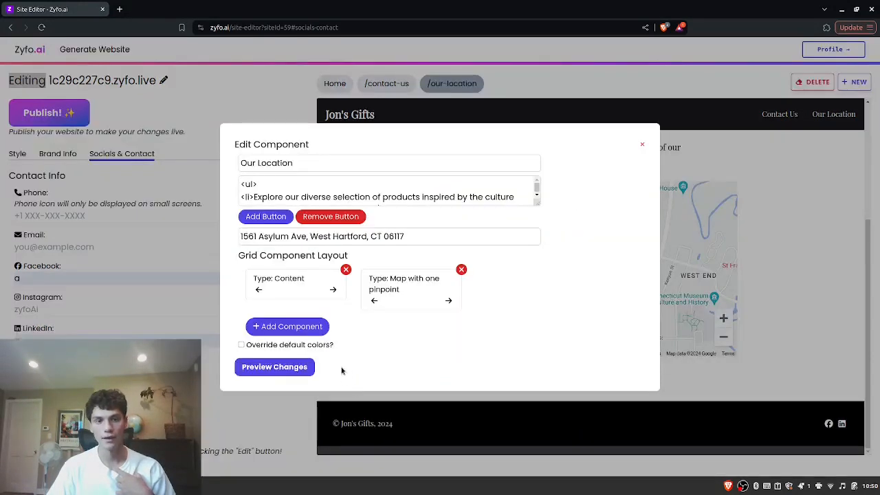
click(375, 303)
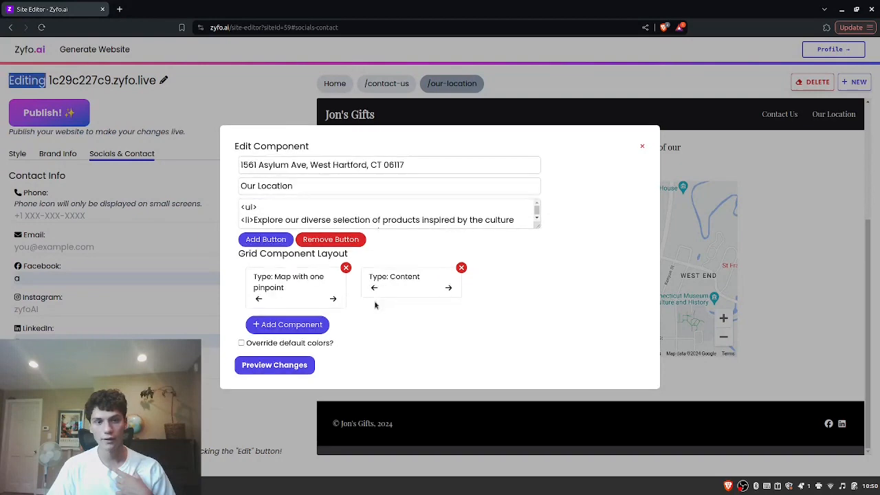
click(297, 367)
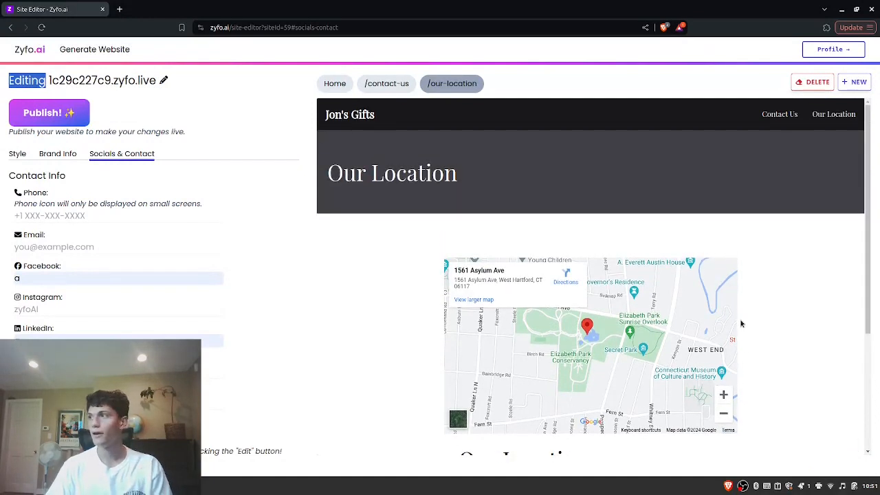
mouse_move(762, 160)
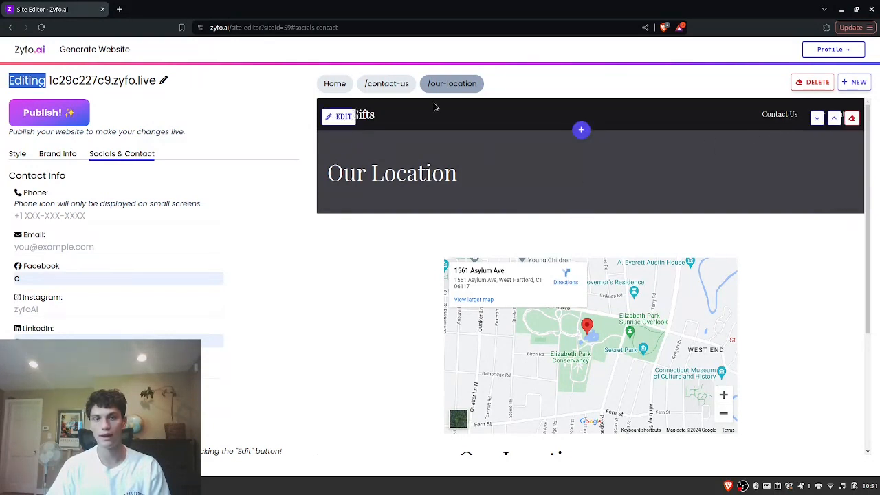
click(213, 118)
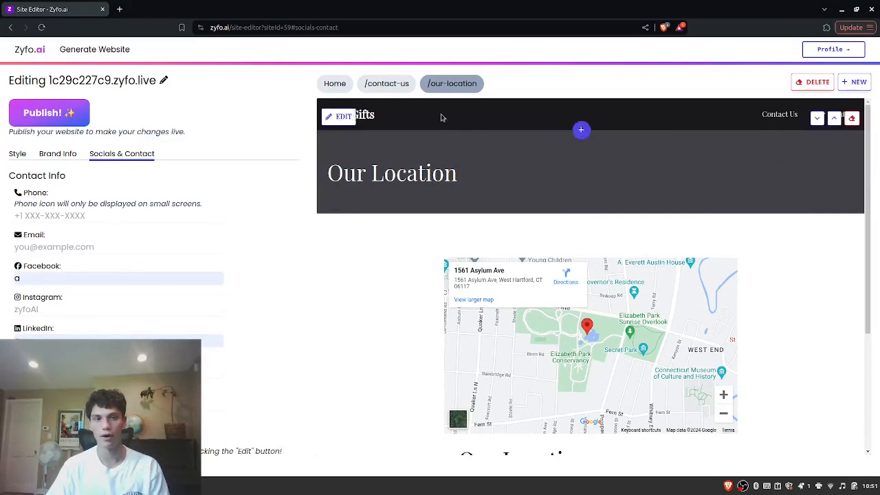
Step: Add a second button to the home page's headline section and link it to /our-location
click(336, 84)
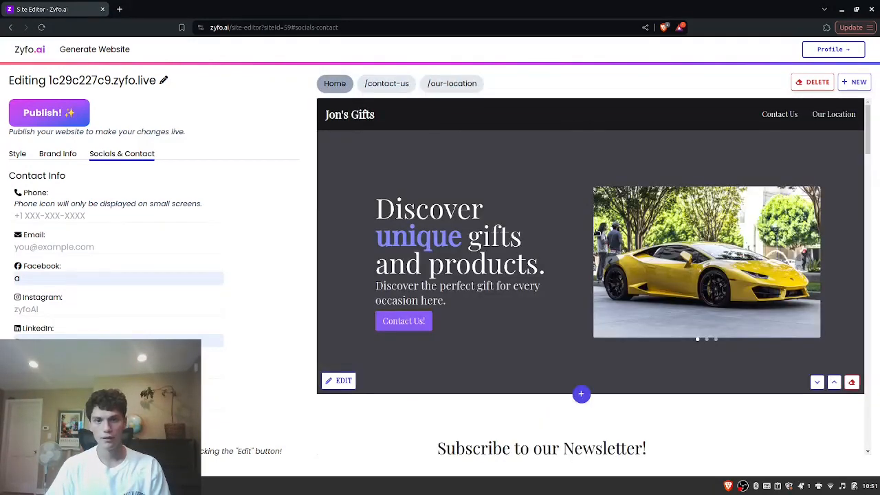
scroll(571, 220, down, 3)
scroll(540, 209, up, 1)
click(337, 270)
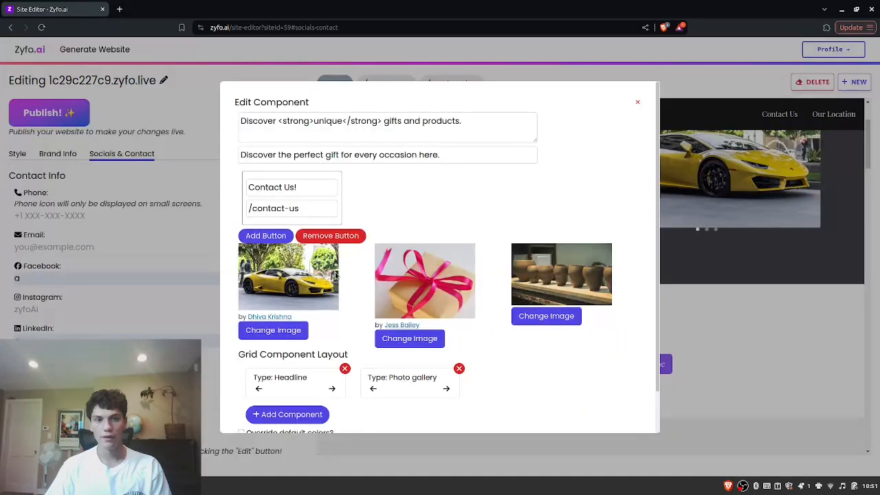
click(266, 235)
click(405, 207)
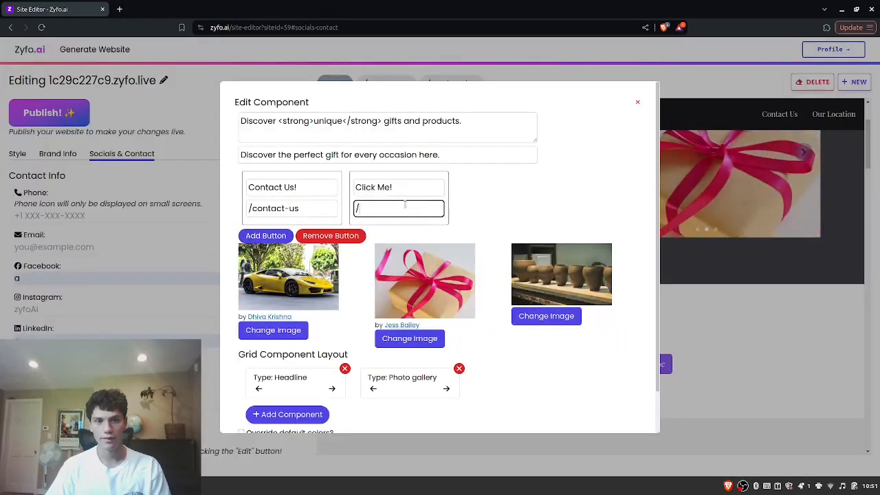
text(our-location)
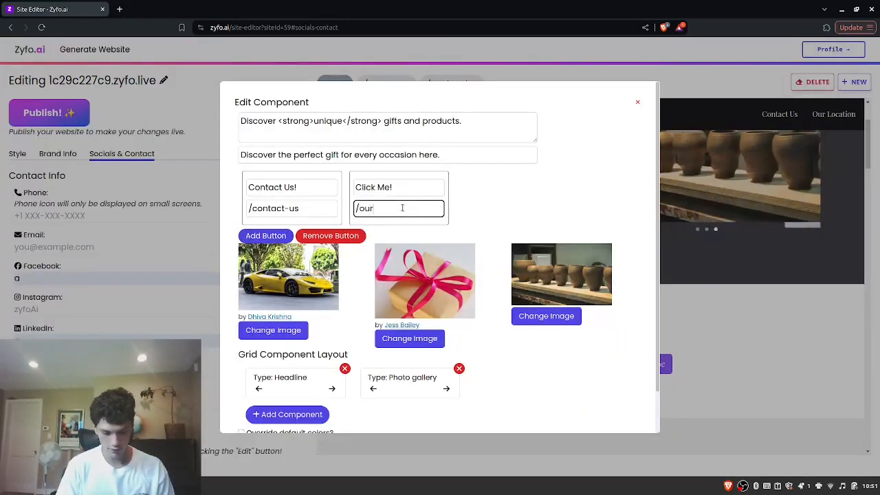
Step: Label the new headline button "Find Us!", preview the changes and follow the button's link to test it
click(406, 189)
key(ctrl+a)
key(BackSpace)
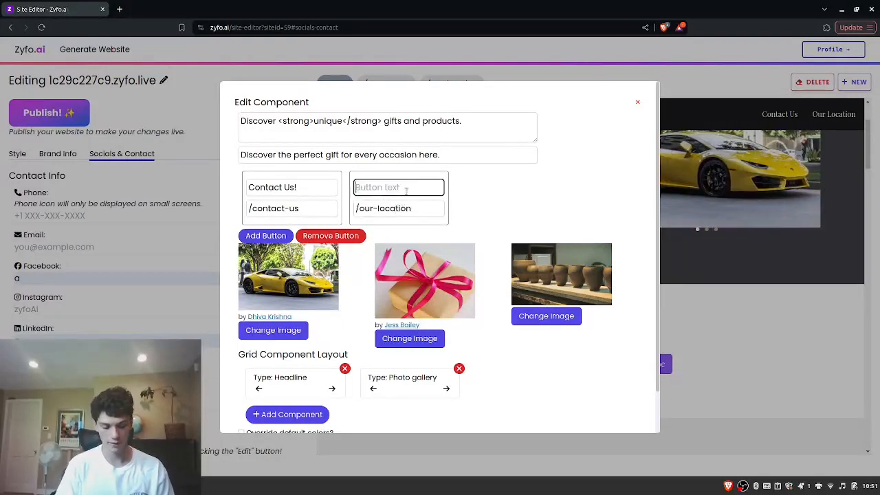
text(Find Us!)
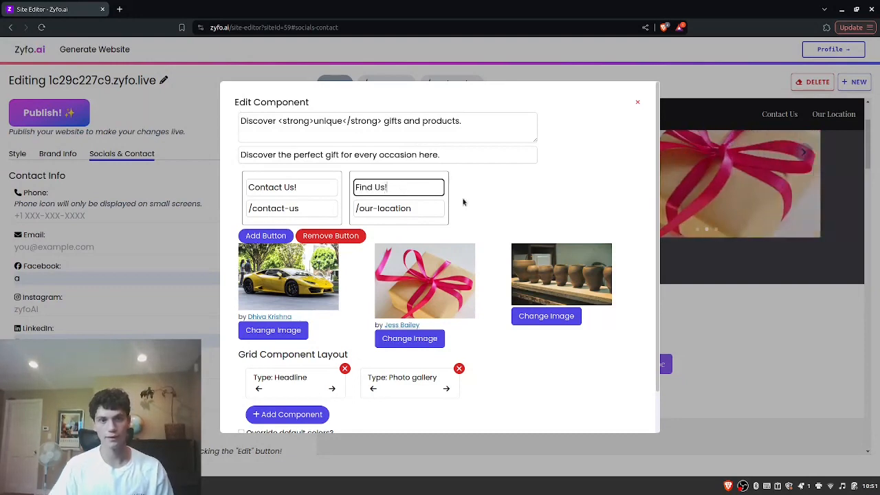
scroll(403, 350, down, 2)
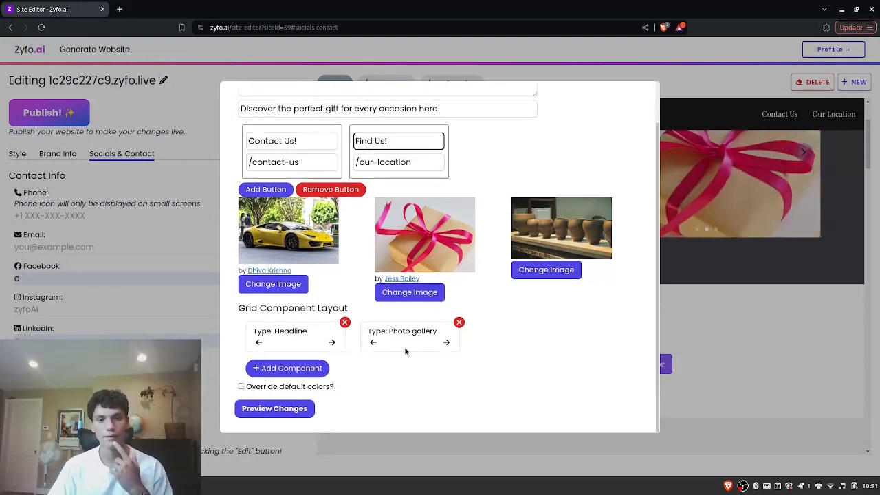
click(285, 408)
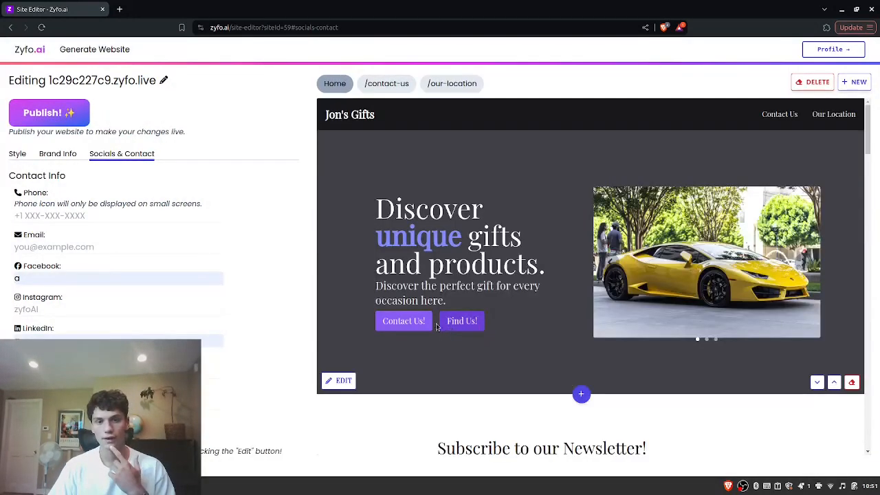
click(462, 328)
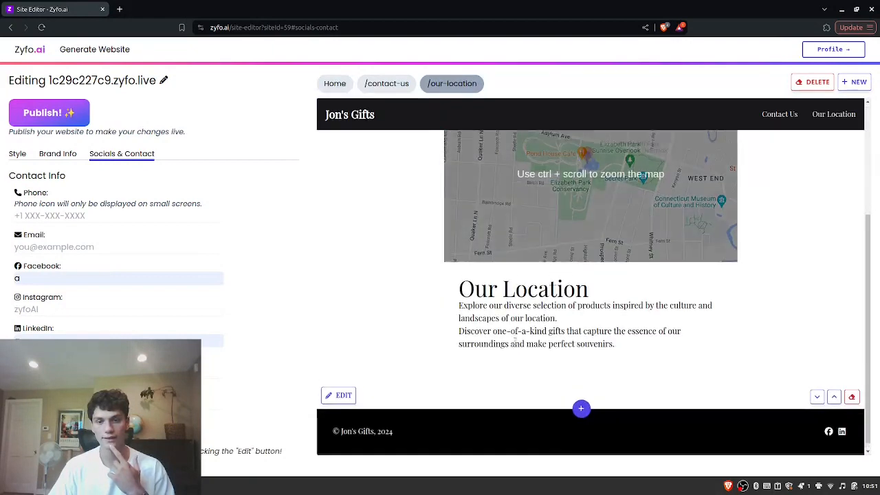
Step: Replace the first quote in the home page's Customer Testimonials section with "This gift place is awesome"
click(335, 83)
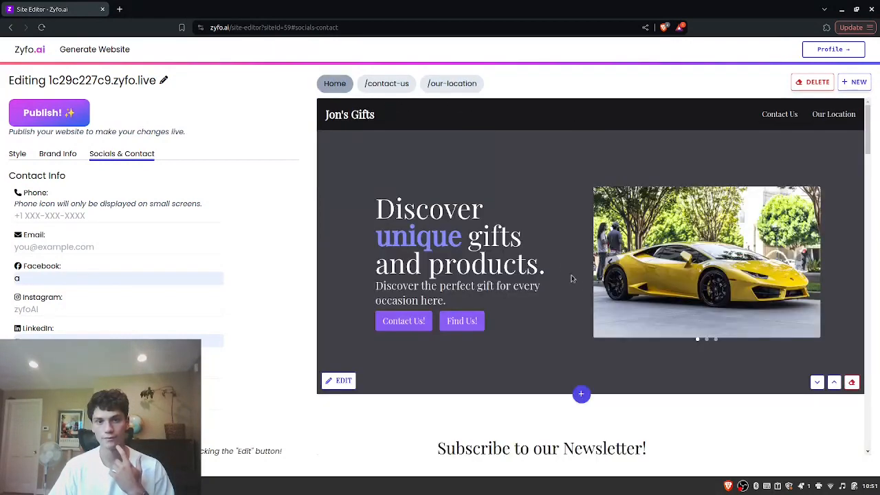
scroll(578, 282, down, 5)
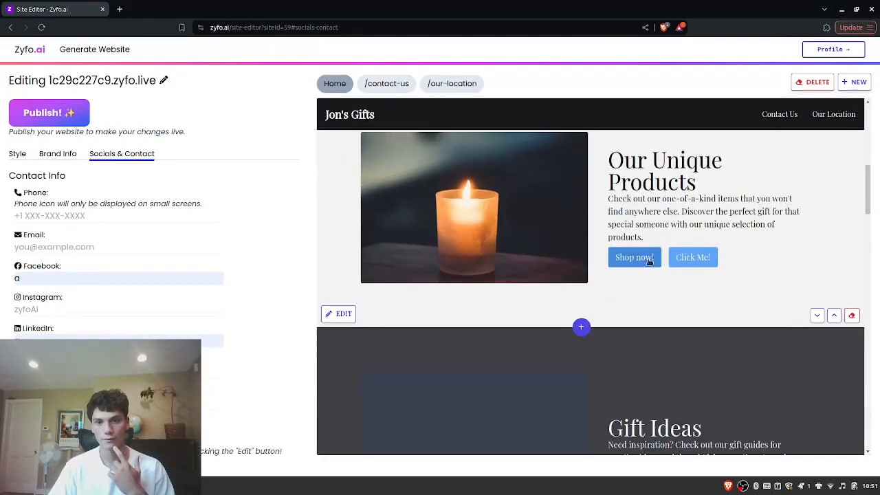
scroll(655, 294, down, 3)
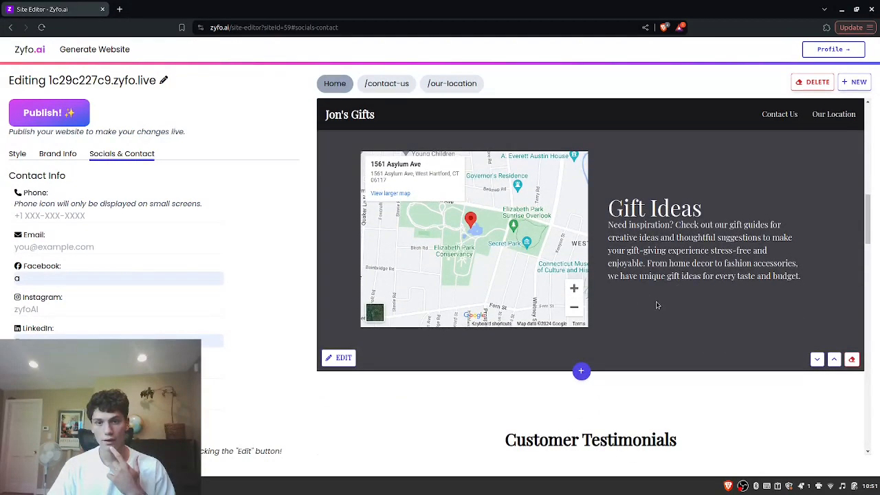
scroll(656, 305, down, 4)
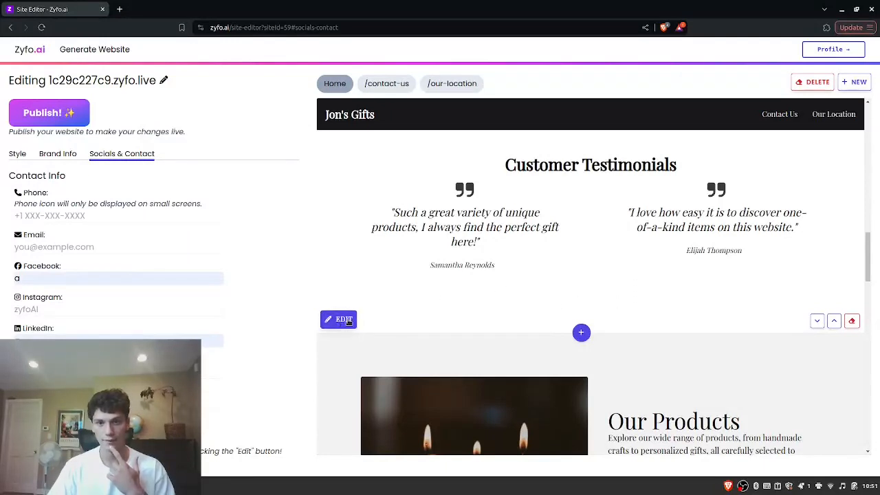
drag(504, 163, 770, 236)
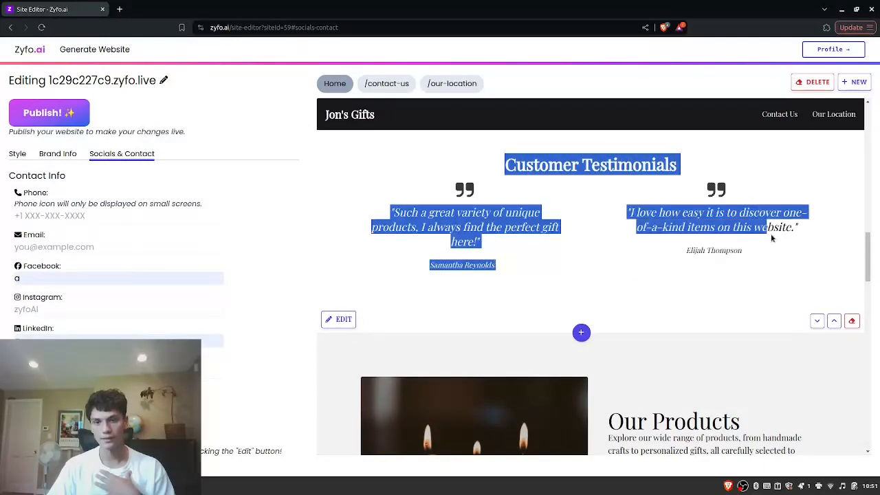
click(780, 252)
click(342, 320)
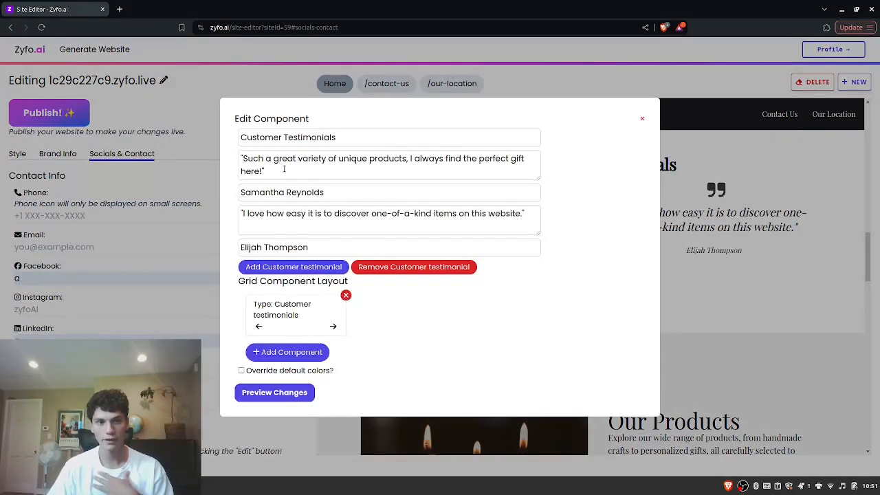
click(262, 170)
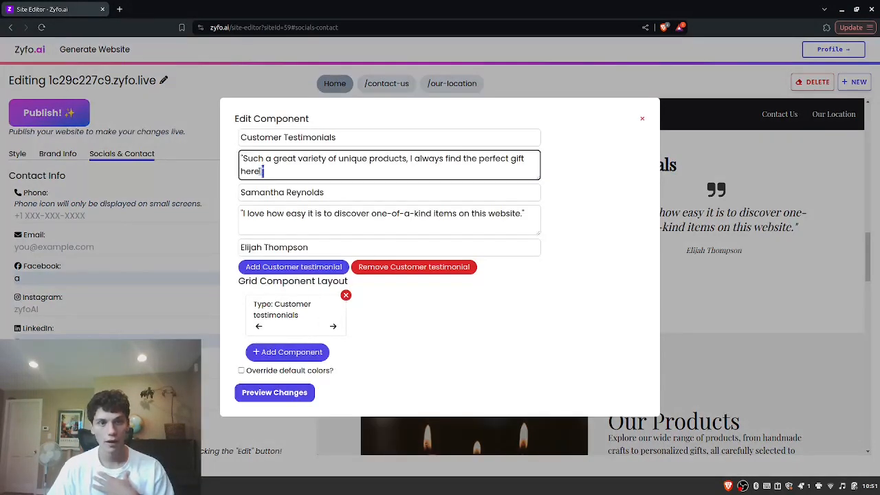
key(ctrl+a)
key(BackSpace)
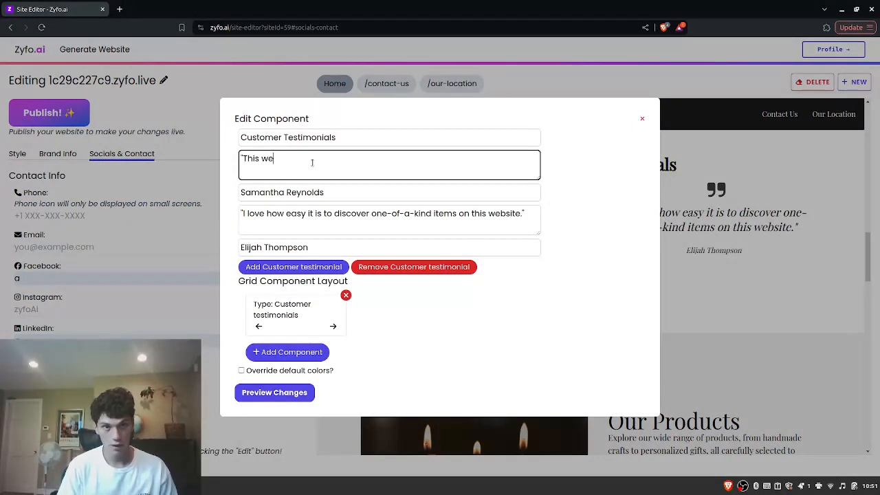
text("This gift plac)
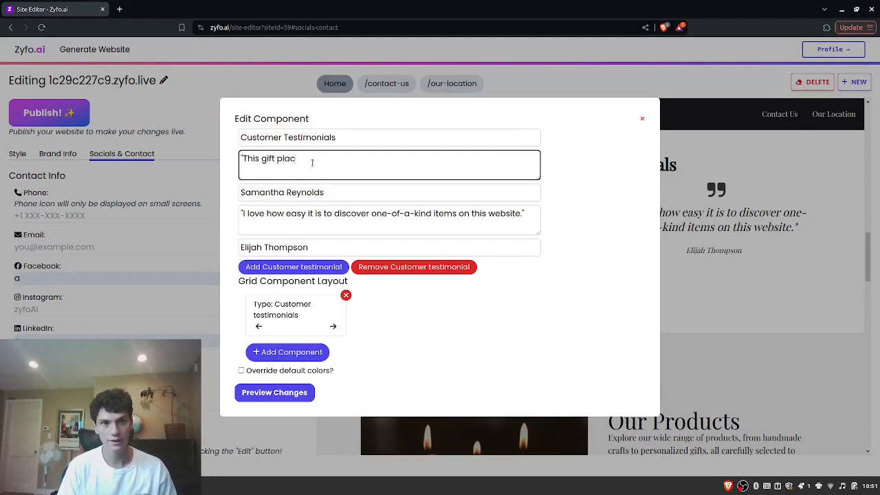
text(e is awesome)
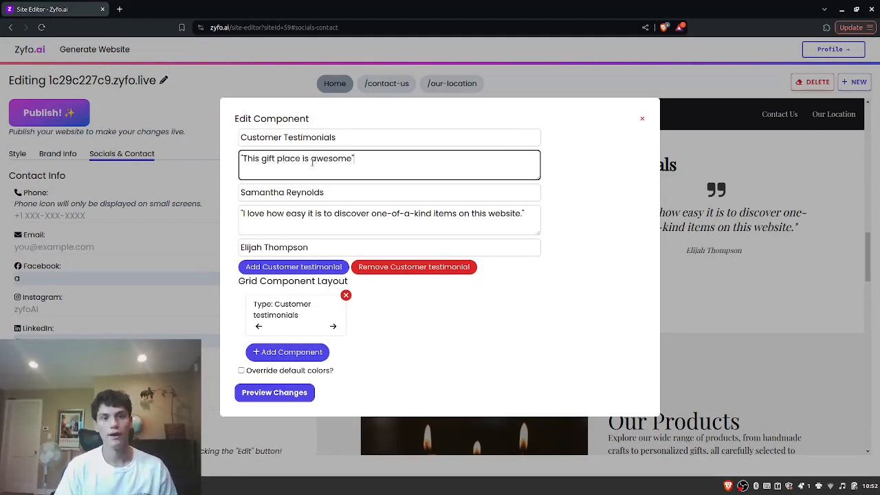
Step: Replace the first testimonial's author with another customer's full name, preview the changes and check the testimonial on the home page
click(333, 192)
drag(327, 192, 242, 191)
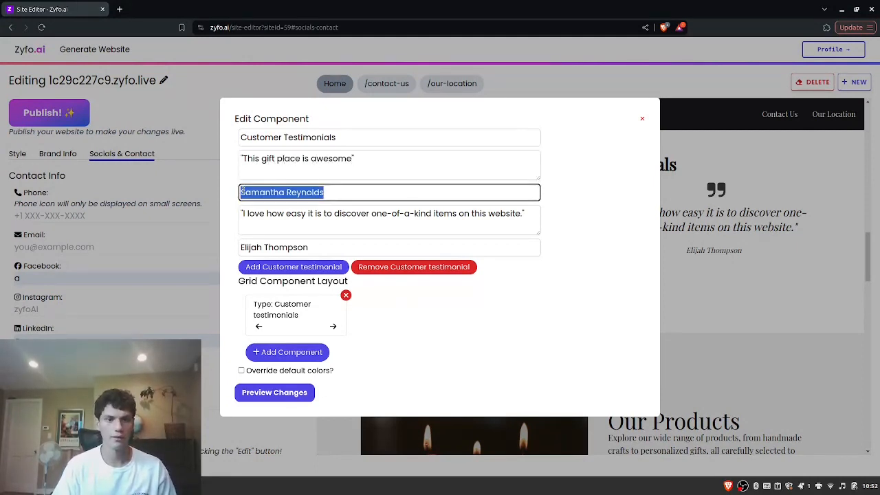
key(BackSpace)
text(J)
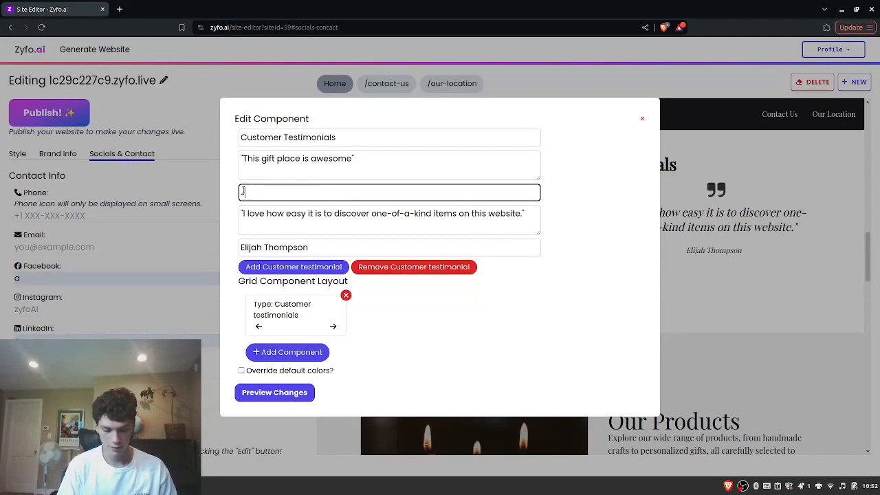
text(ohn Doe)
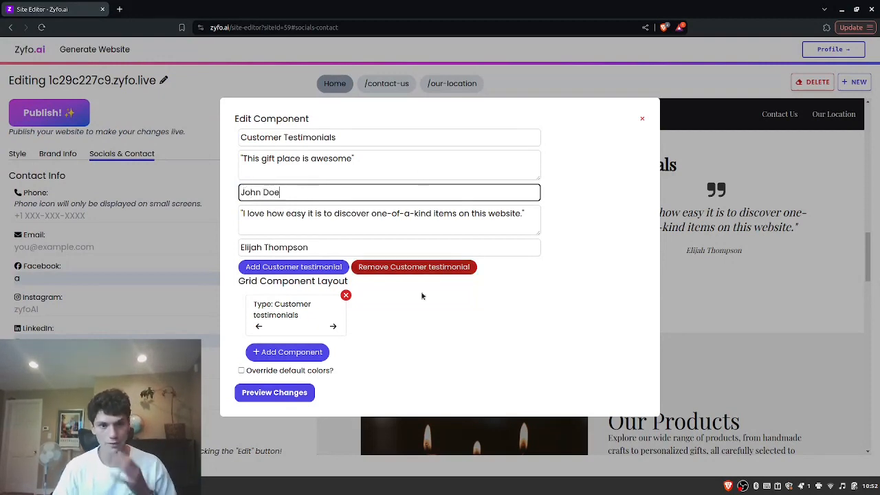
click(275, 393)
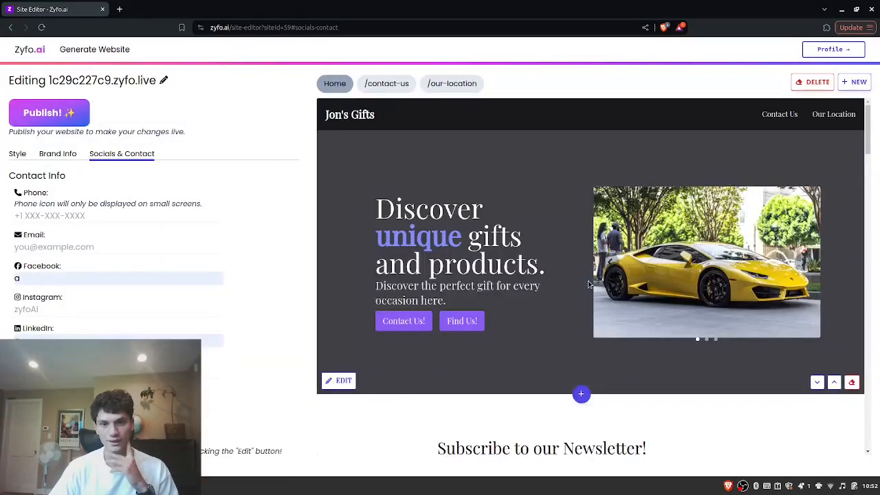
scroll(592, 285, down, 11)
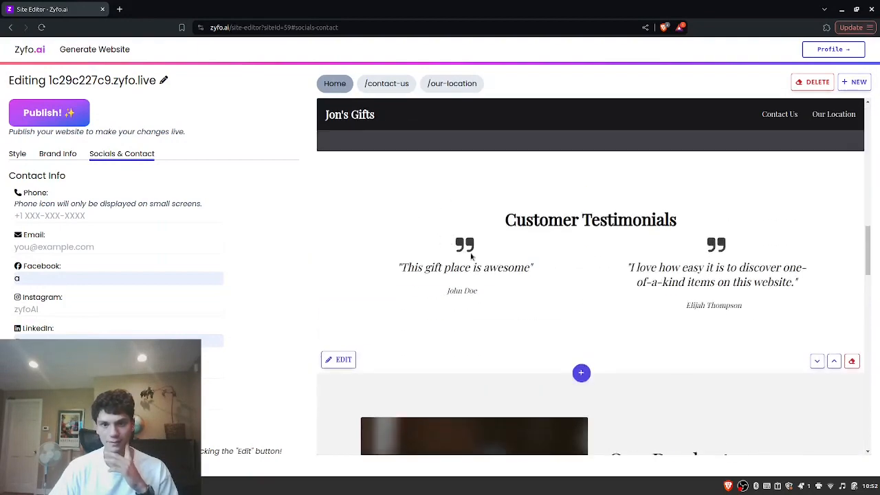
drag(471, 255, 483, 268)
click(498, 296)
scroll(550, 303, down, 4)
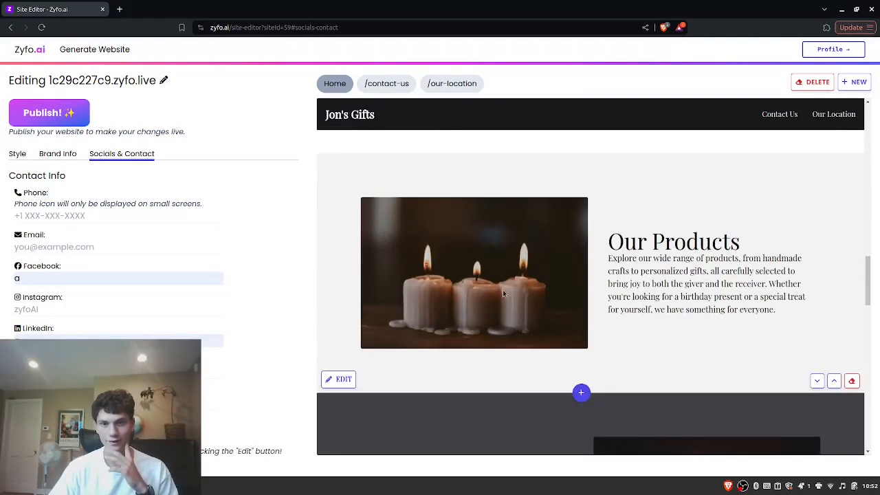
Step: Open the home page's Frequently Asked Questions section for editing and look over its questions and answers
scroll(503, 294, down, 8)
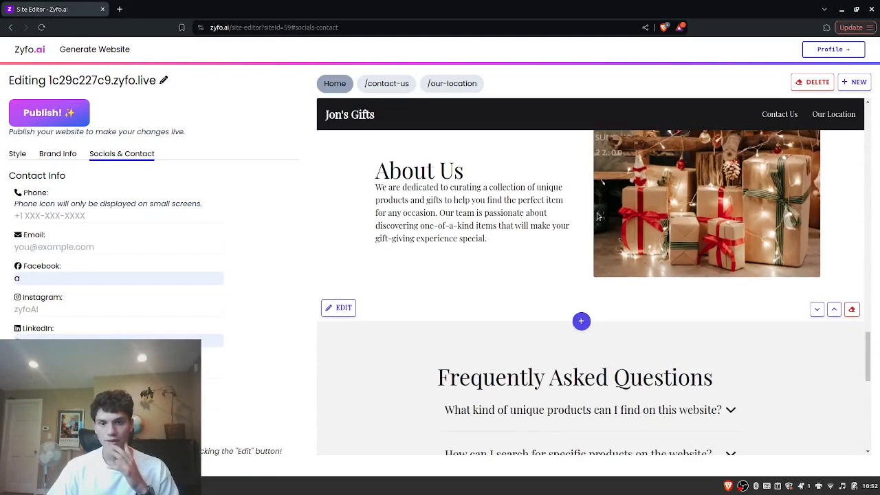
scroll(665, 309, down, 4)
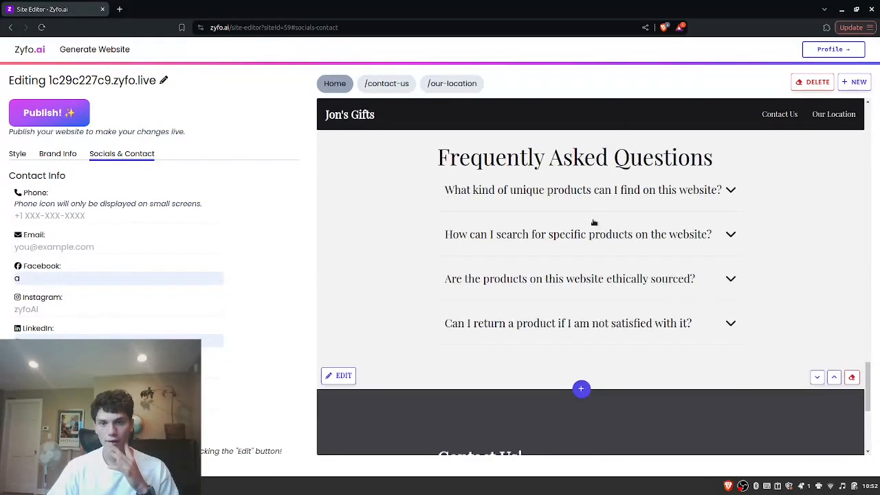
click(354, 377)
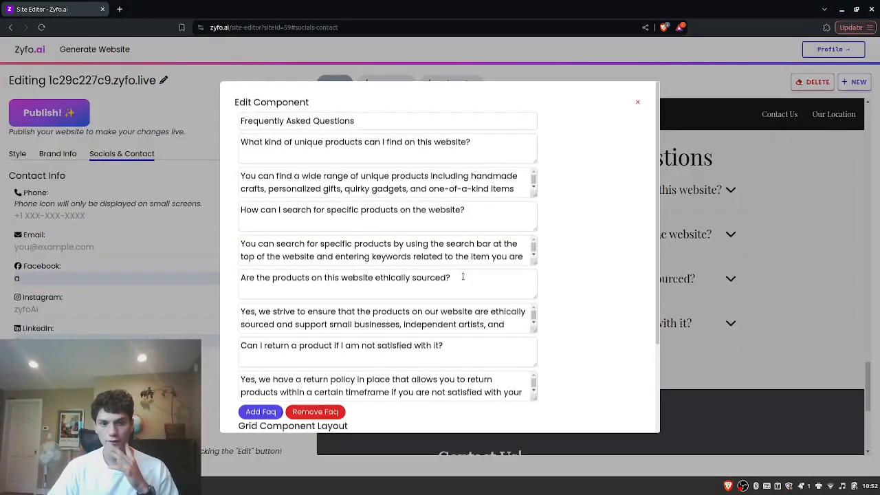
drag(463, 276, 232, 282)
scroll(444, 310, down, 1)
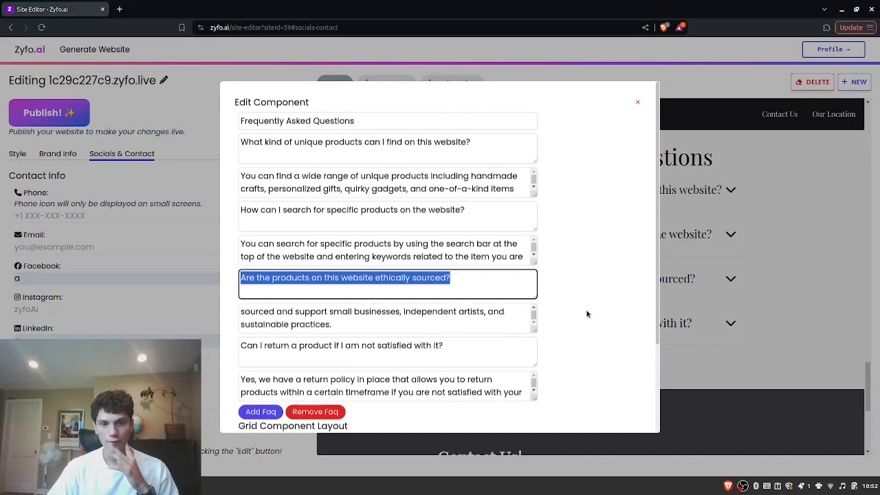
Step: Add an extra entry to the FAQ section, remove it again and preview the section
scroll(587, 315, down, 2)
click(261, 295)
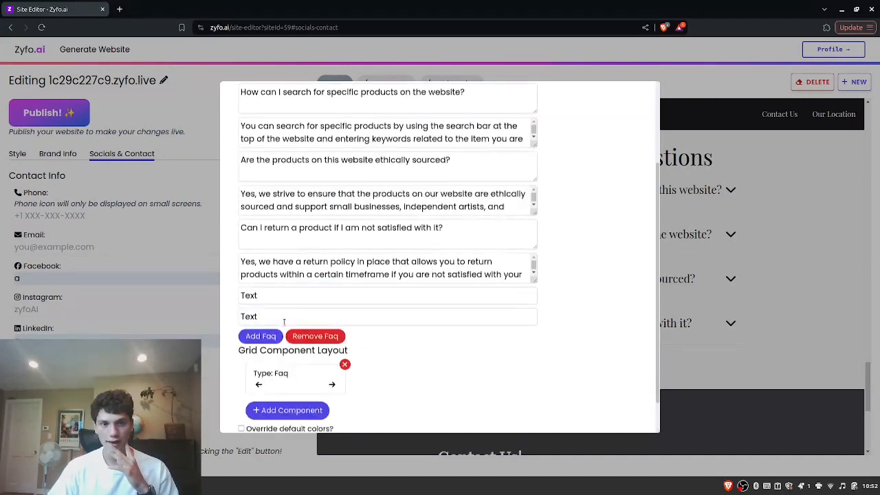
click(318, 338)
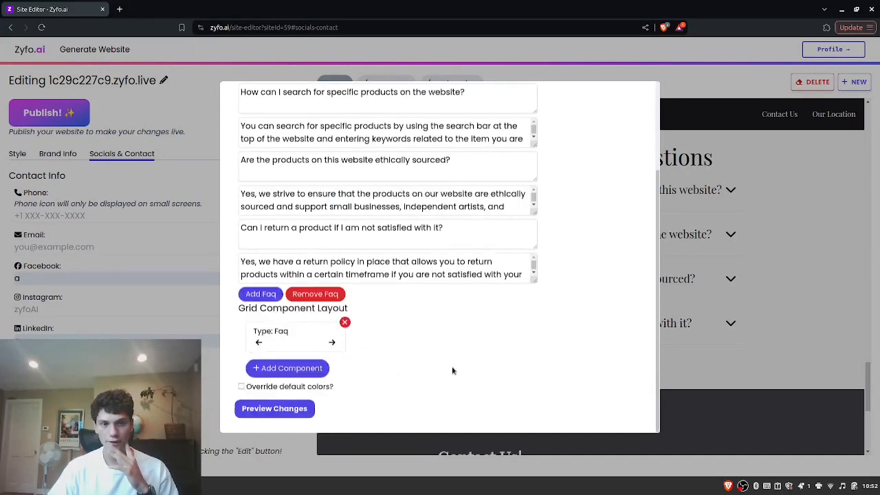
click(274, 409)
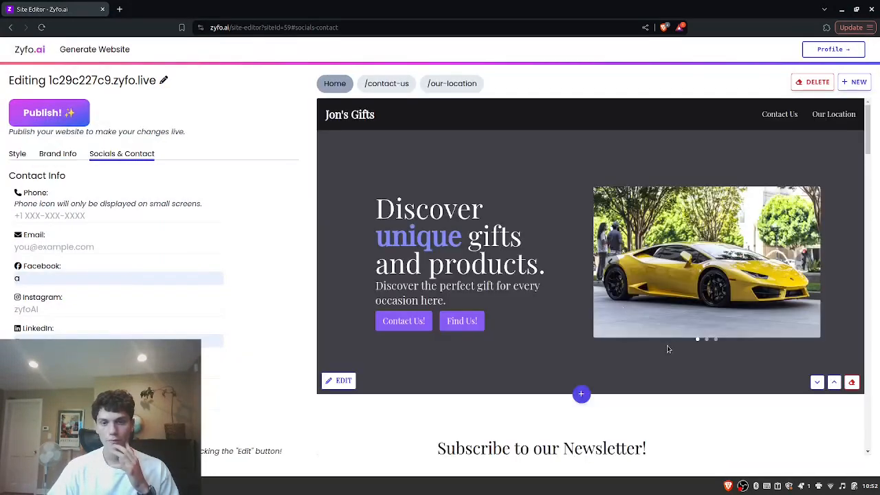
Step: Add a Simple Title section between the home page's headline section and the newsletter signup
scroll(667, 345, down, 5)
scroll(666, 345, down, 2)
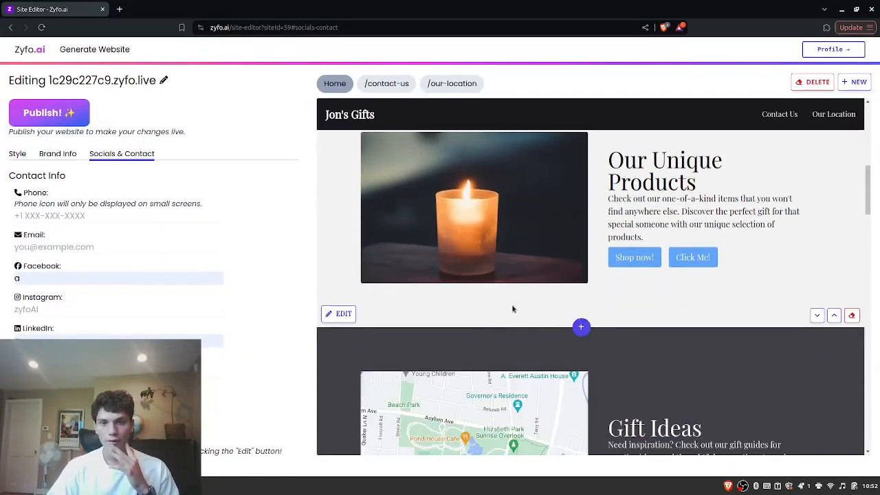
scroll(613, 340, up, 7)
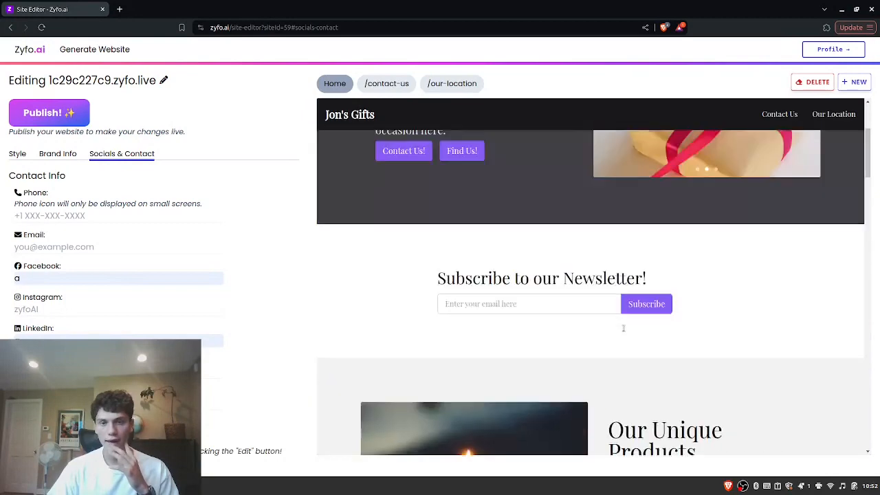
scroll(613, 340, down, 3)
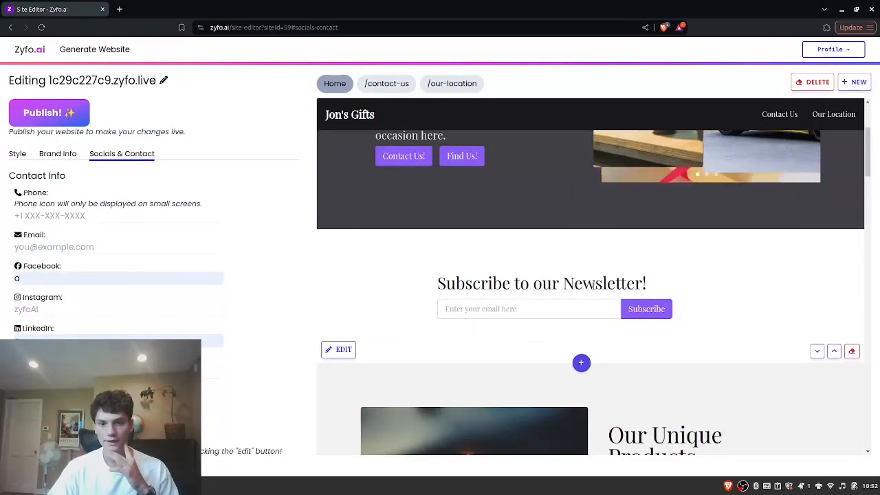
scroll(737, 338, up, 1)
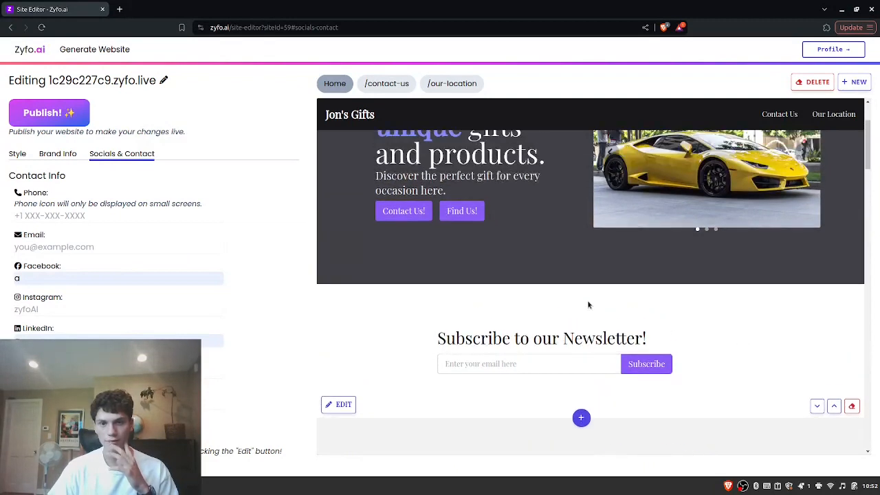
click(581, 283)
click(579, 278)
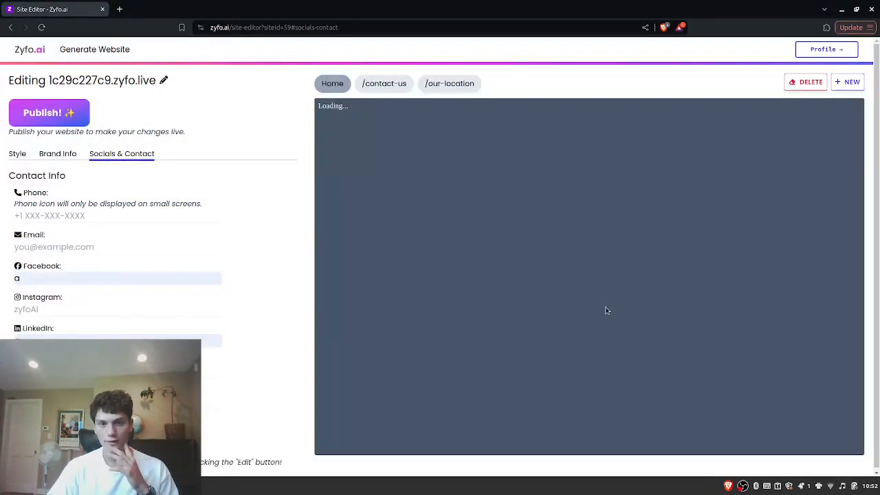
scroll(609, 261, down, 2)
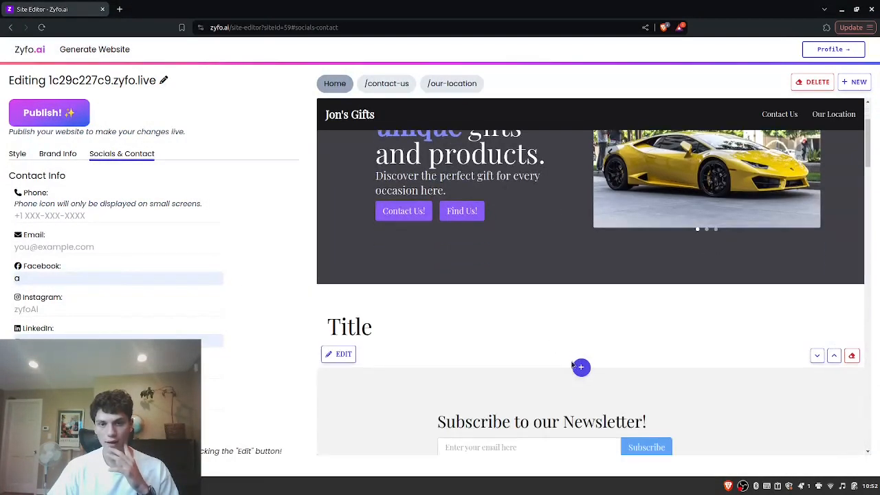
click(581, 368)
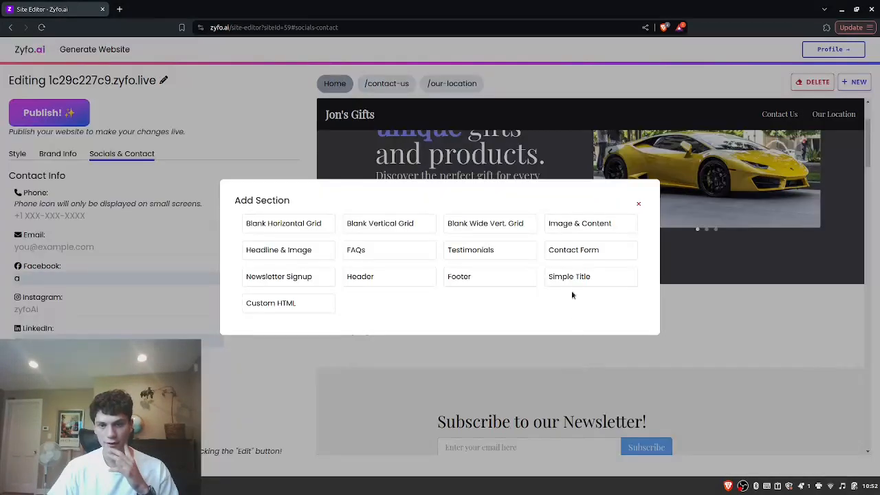
click(641, 204)
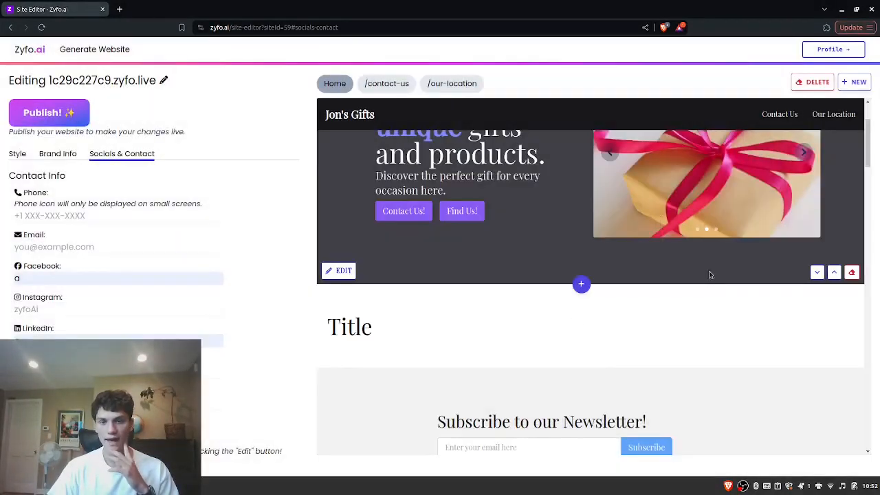
click(340, 355)
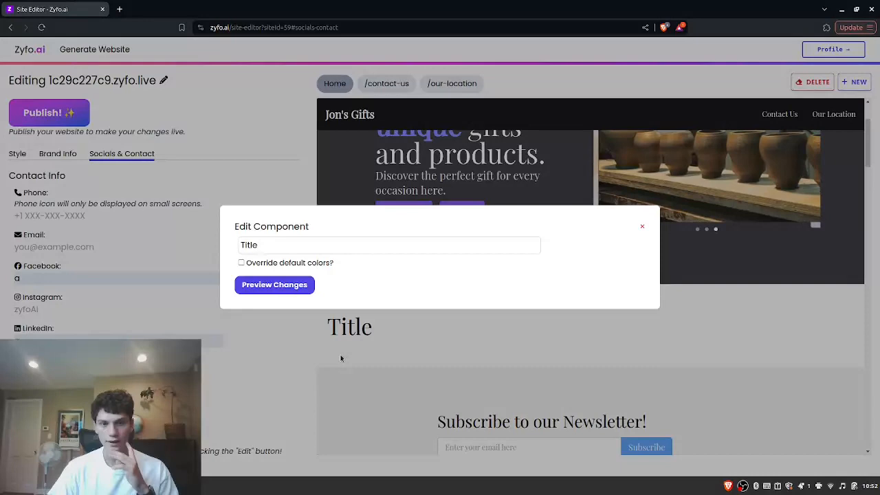
click(332, 251)
click(274, 284)
scroll(455, 432, down, 2)
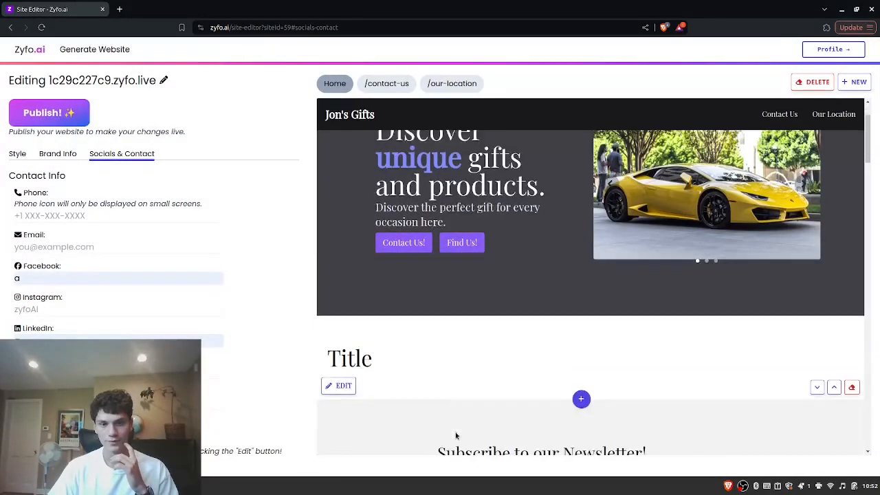
Step: Change the new title section's text to "The Perfect Gift makes relationships last" and preview the changes
click(339, 354)
click(313, 246)
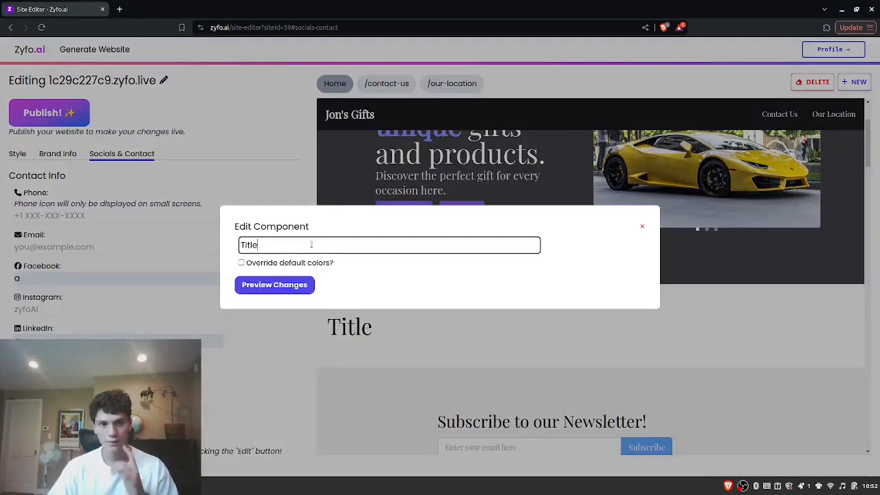
key(ctrl+a)
key(BackSpace)
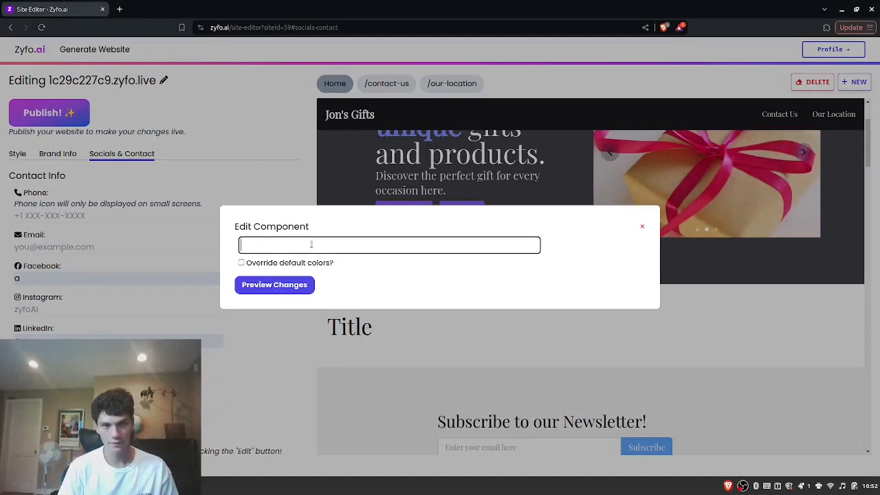
text(The Per)
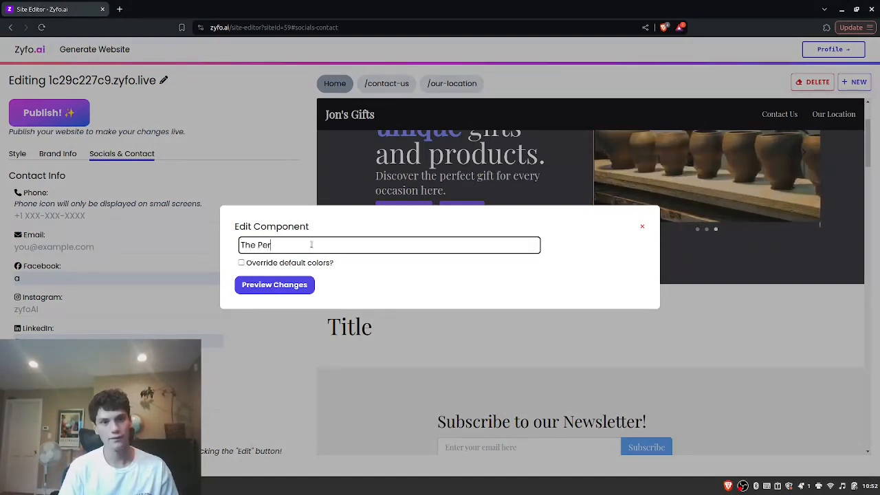
text(fectrG)
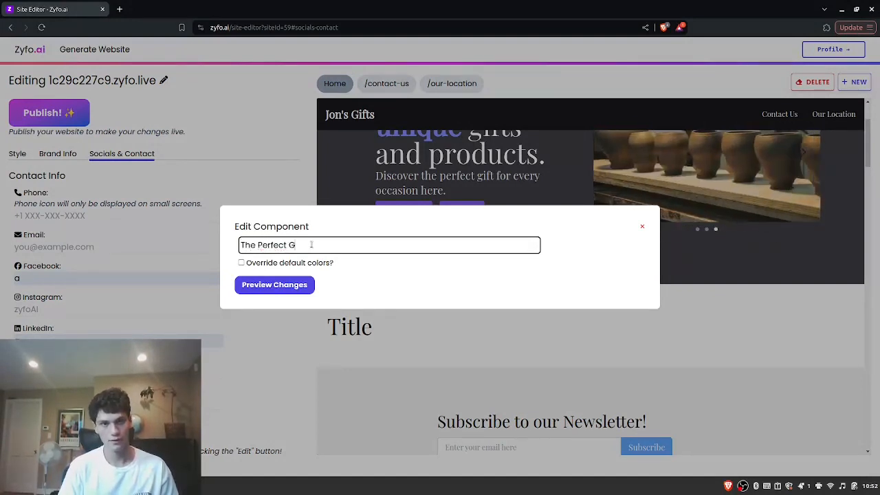
text(ift makes r)
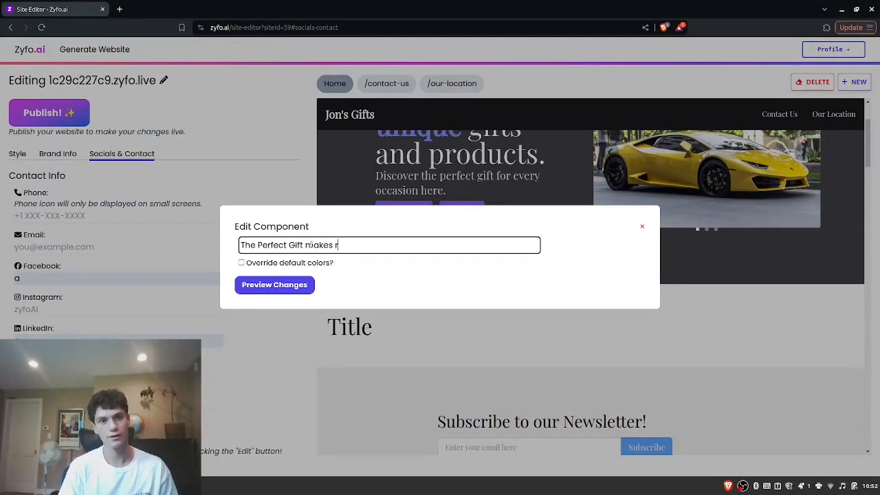
text(elationships last)
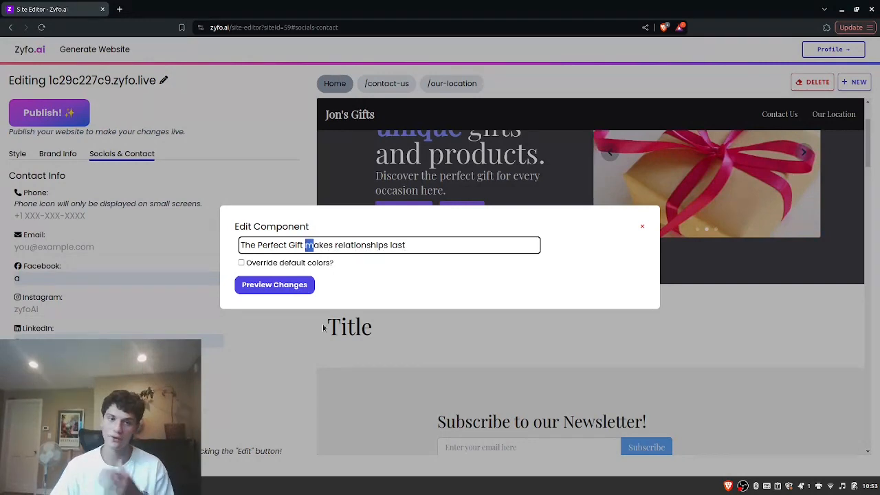
click(289, 287)
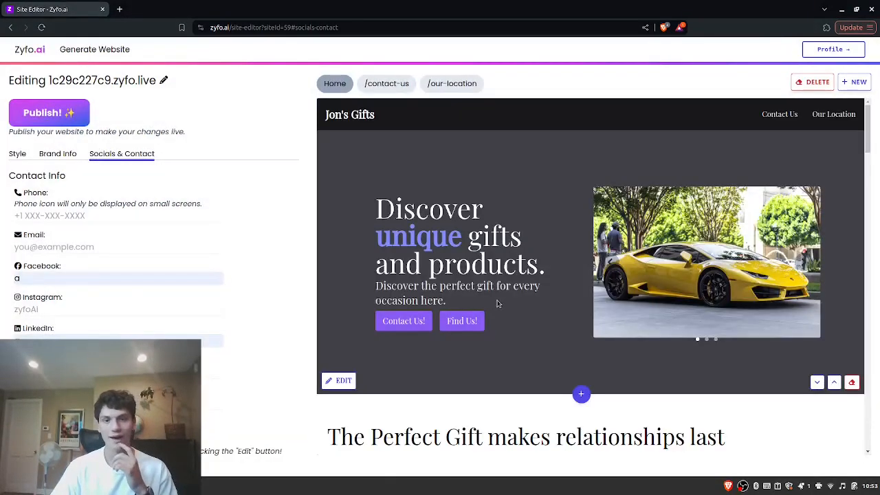
Step: Add a Blank Horizontal Grid section directly below the "The Perfect Gift makes relationships last" title
scroll(452, 247, down, 3)
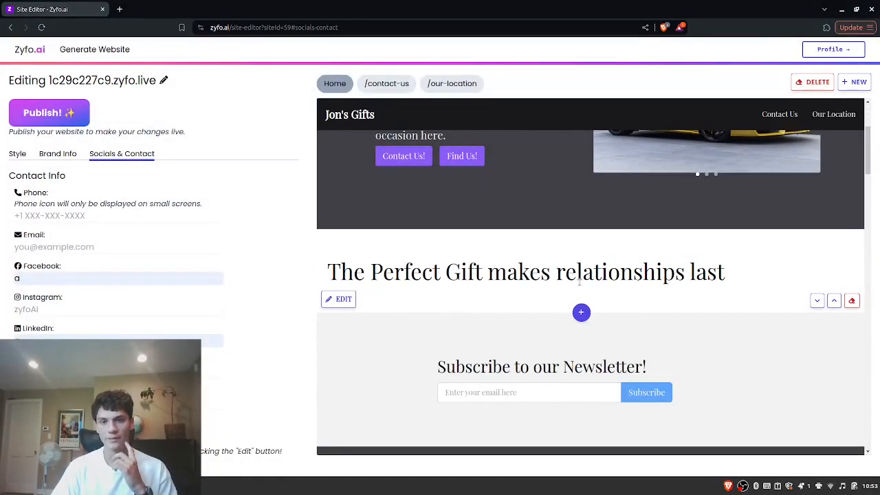
scroll(517, 304, down, 2)
scroll(534, 256, up, 2)
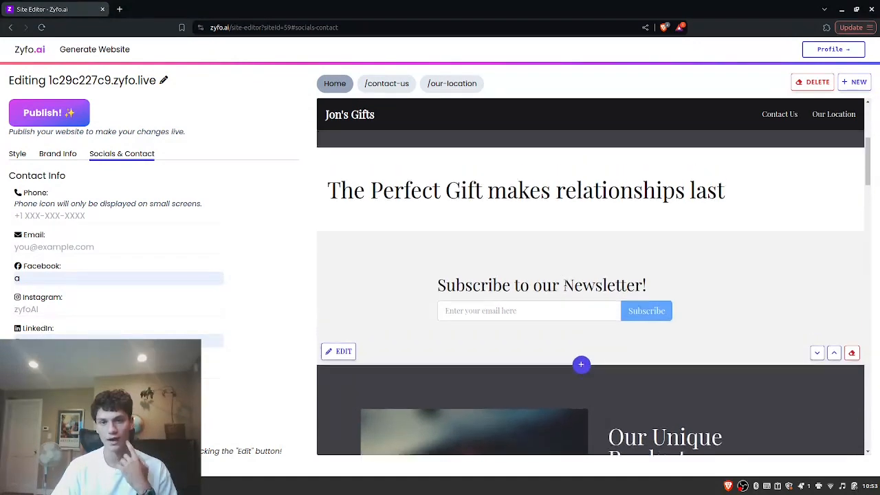
click(581, 312)
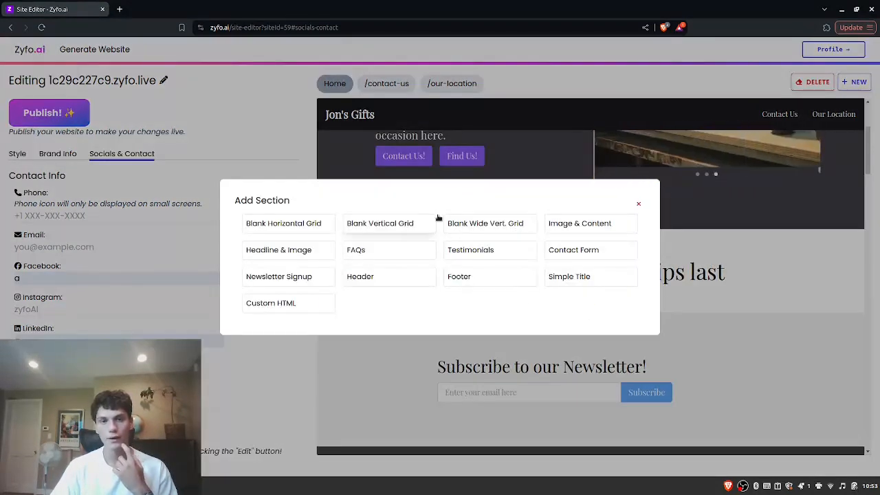
click(312, 227)
scroll(490, 278, down, 3)
Step: Add a Content component and a Contact Form component to the blank grid section, preview the changes and check the result
click(346, 386)
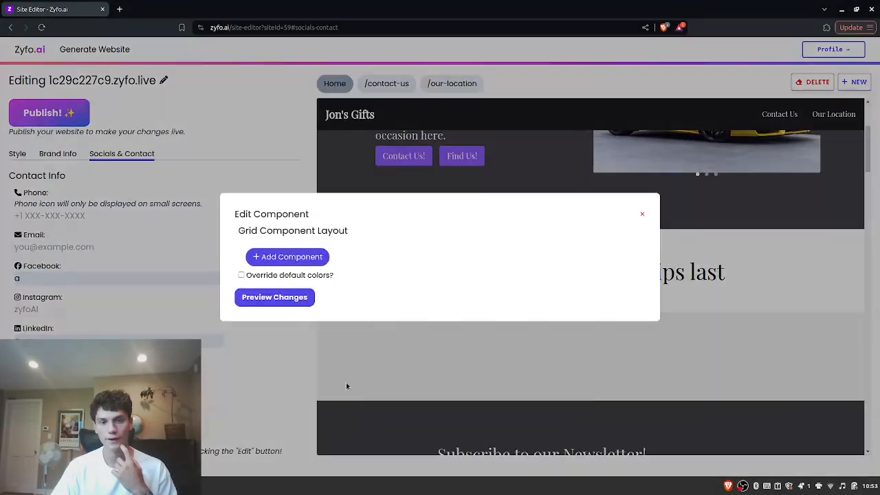
click(316, 260)
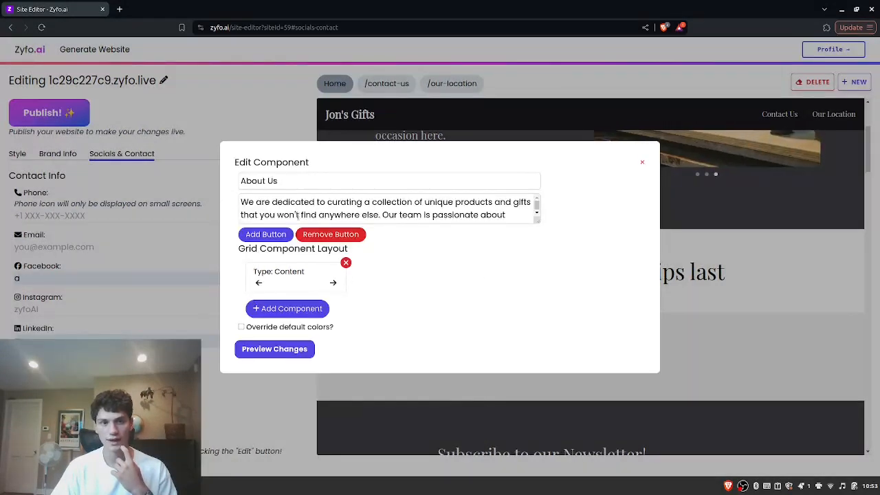
click(295, 308)
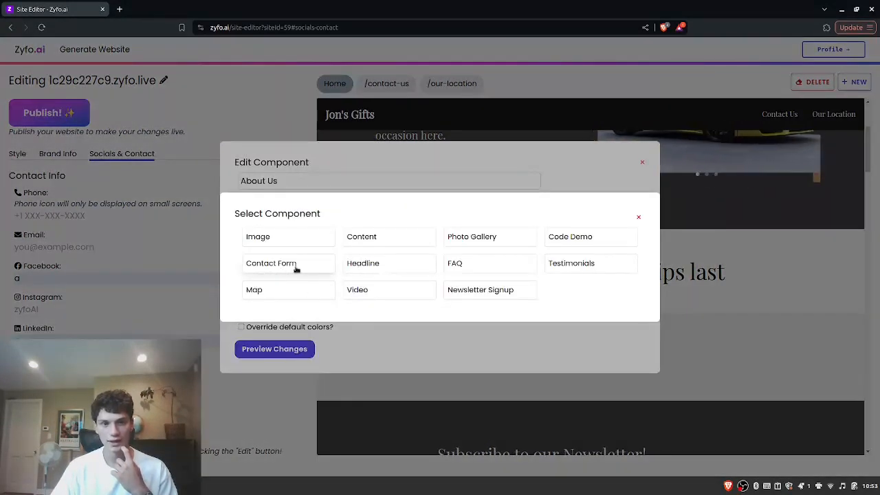
click(296, 269)
scroll(310, 399, down, 1)
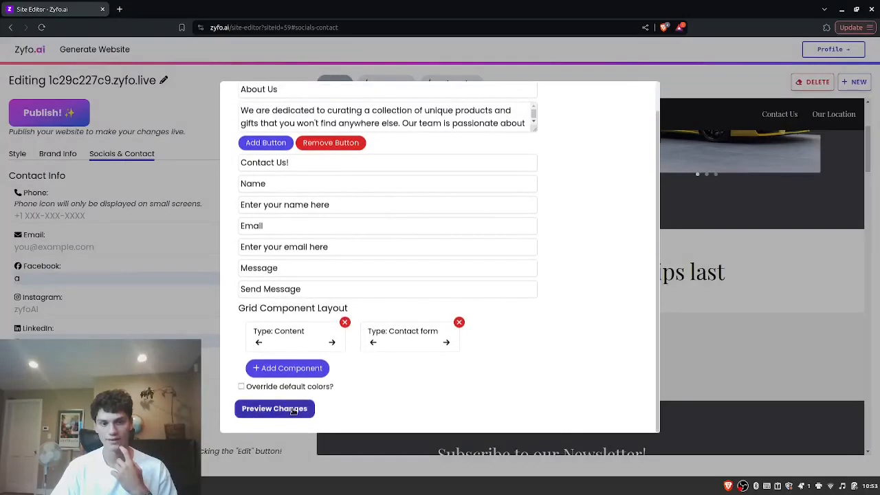
click(294, 409)
scroll(550, 304, down, 4)
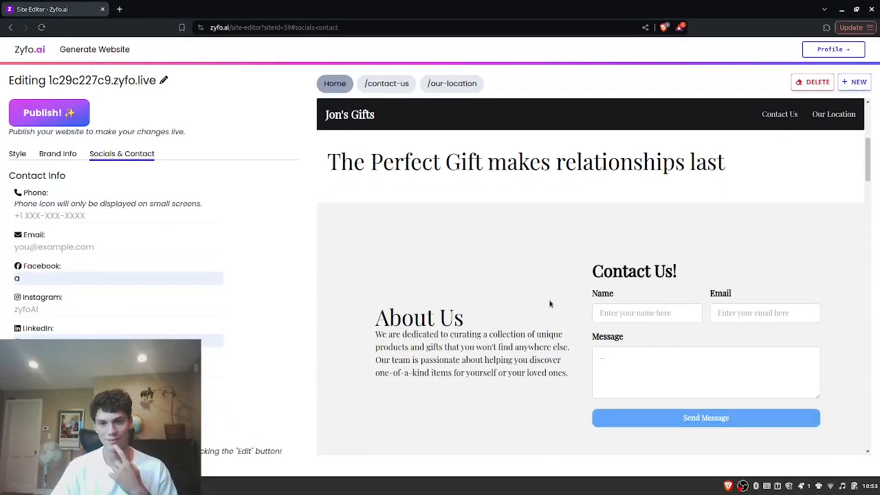
scroll(539, 307, down, 2)
scroll(586, 273, up, 5)
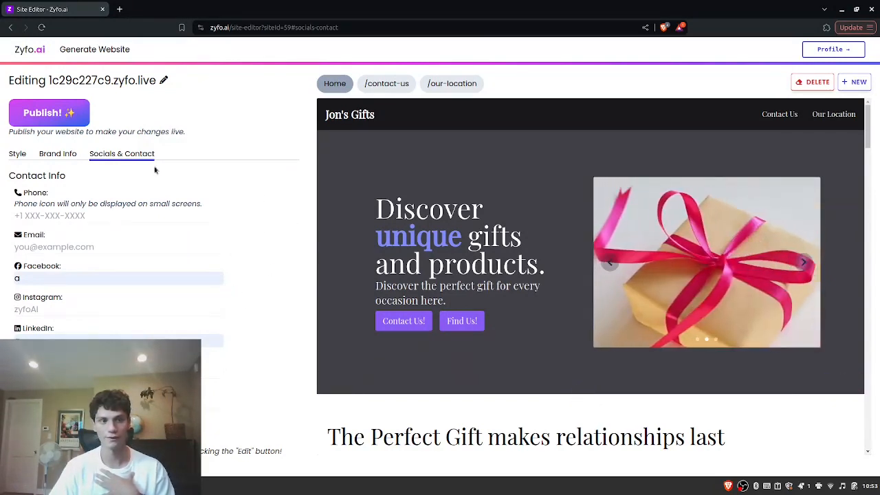
Step: Publish the website and dismiss the congratulations message on the live site
click(59, 118)
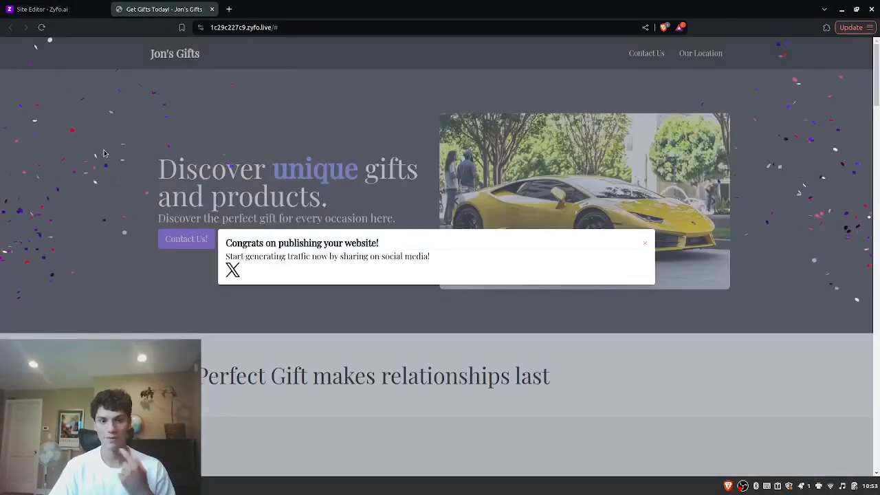
click(257, 133)
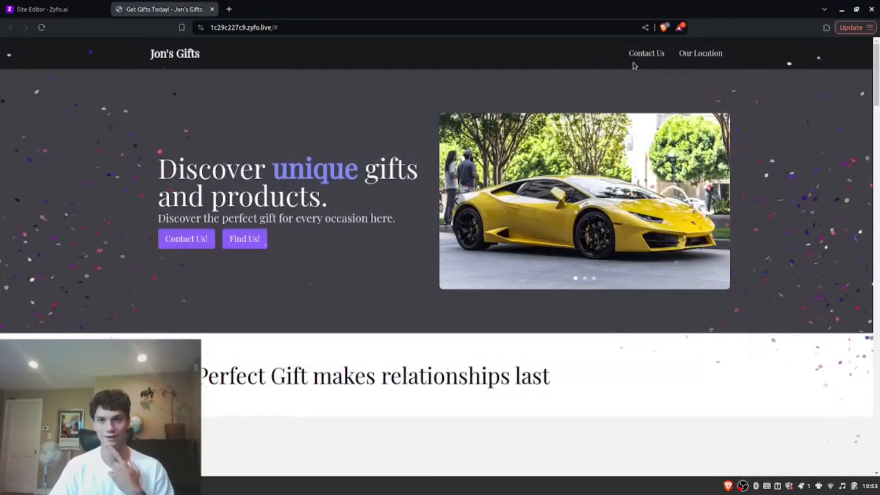
Step: Check the live site's Contact Us page and its Find Us link to the location page, and close the live site
click(644, 59)
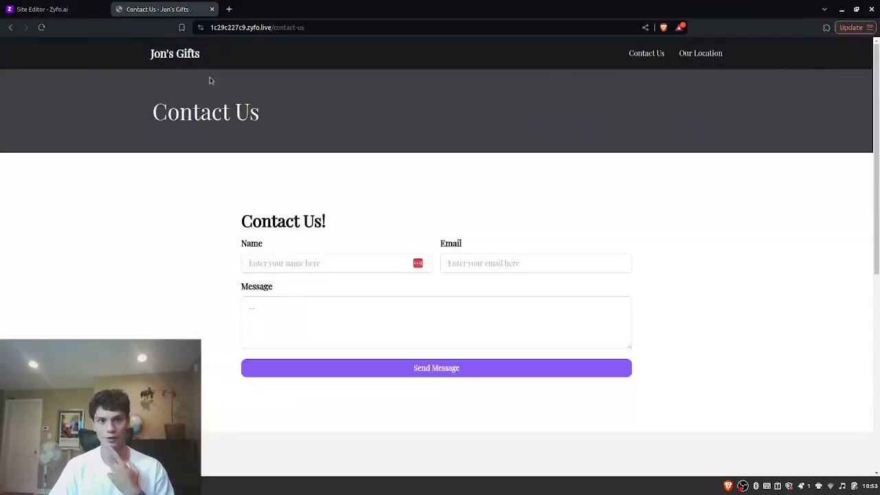
click(184, 59)
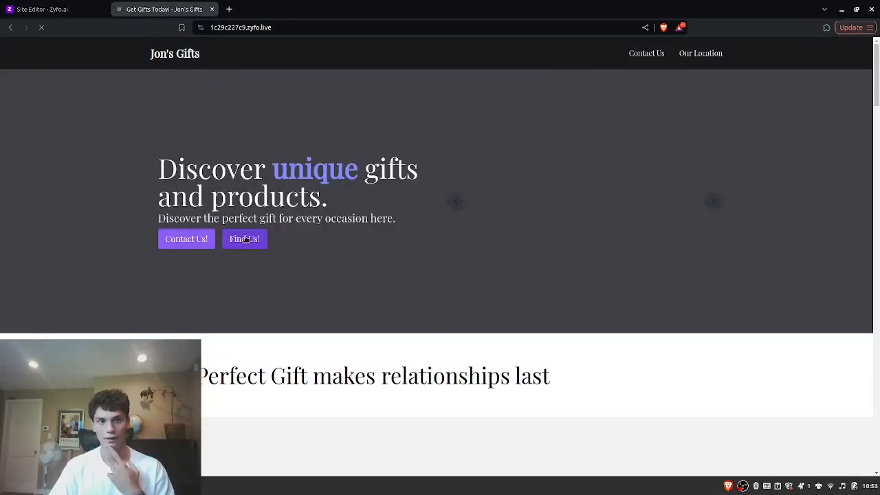
click(246, 241)
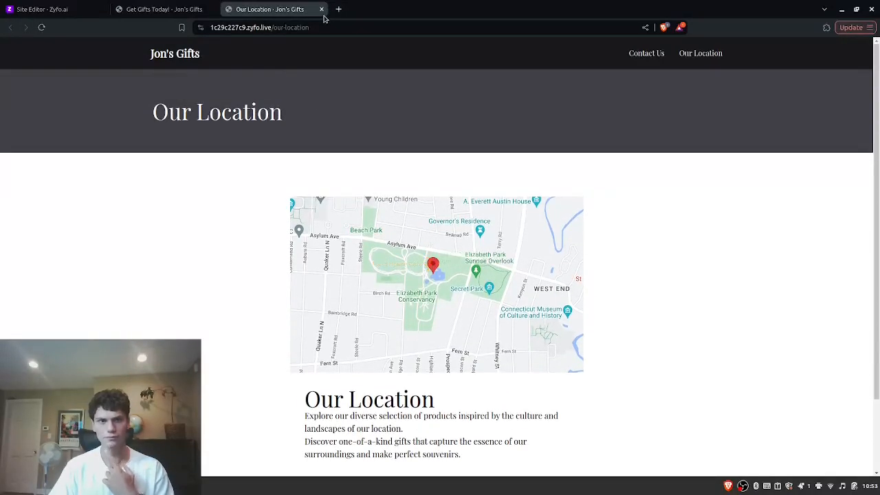
click(321, 9)
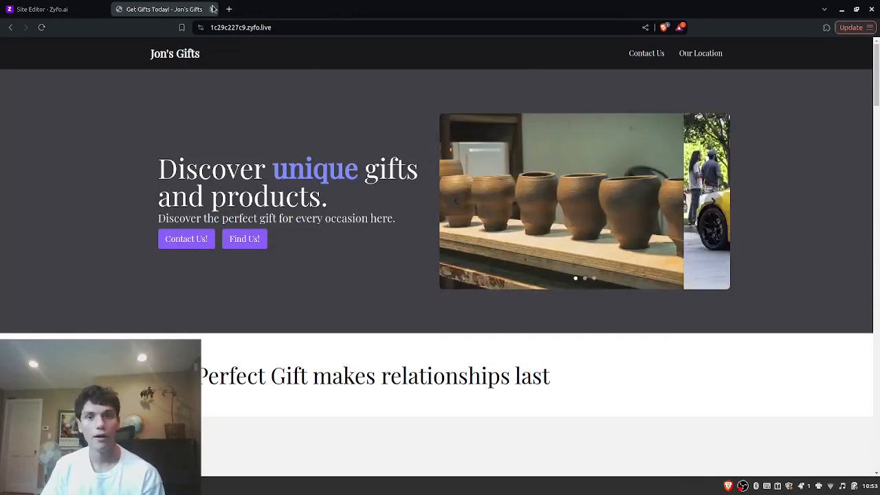
click(212, 9)
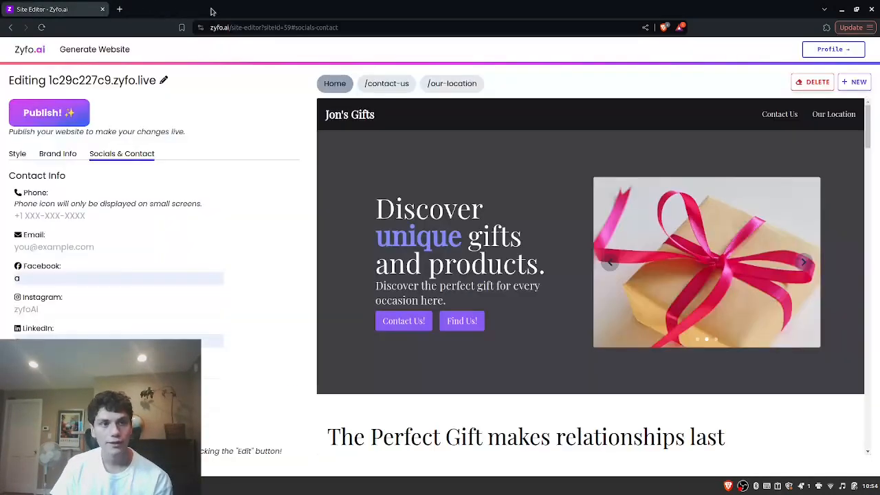
Step: Open the website's newsletter management from the profile, and review the subscriber emails and the category choice for sending
scroll(505, 253, down, 4)
scroll(587, 296, down, 3)
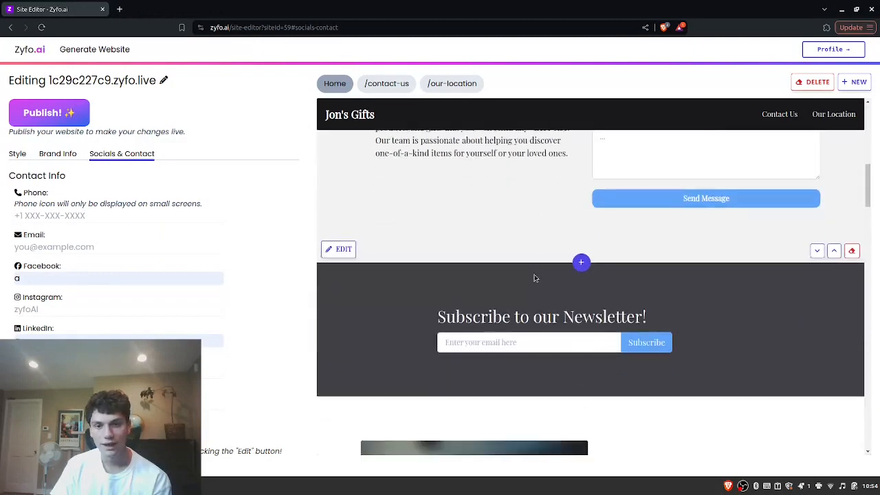
scroll(574, 342, up, 7)
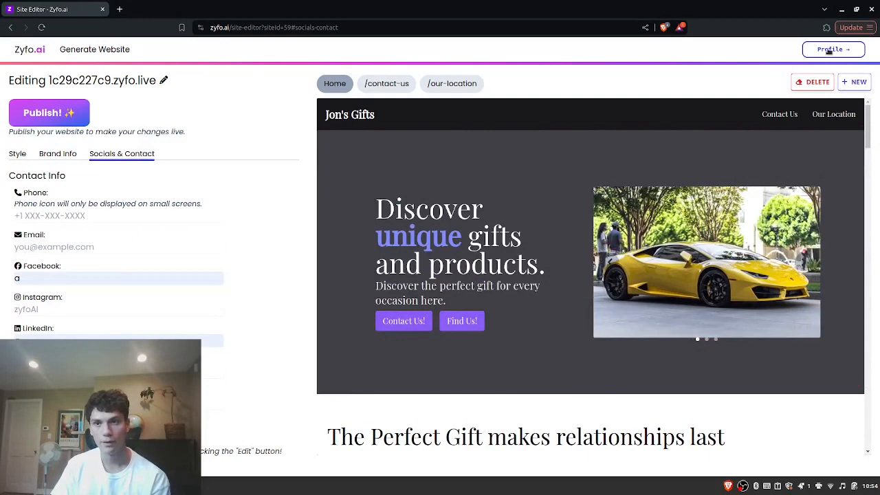
mouse_move(571, 128)
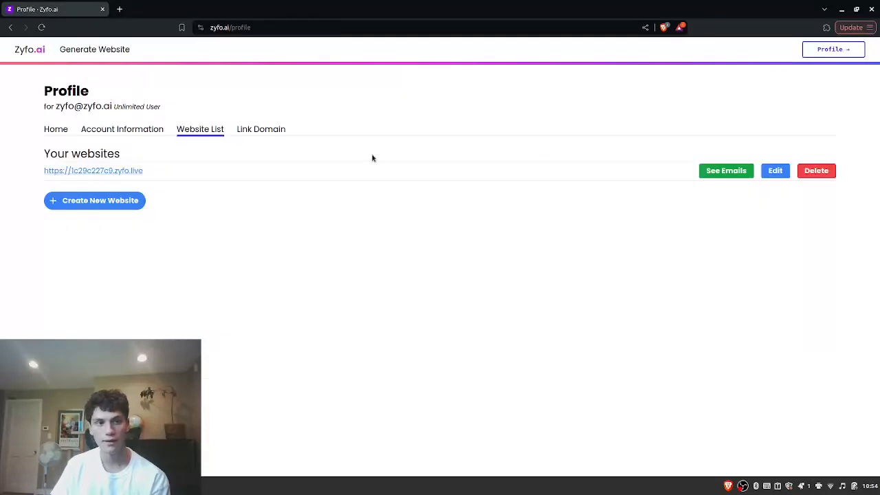
click(739, 176)
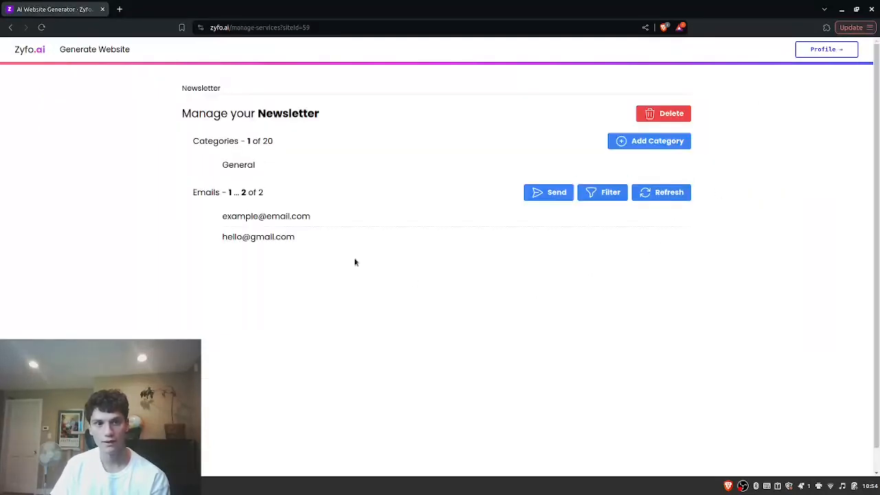
drag(220, 236, 334, 246)
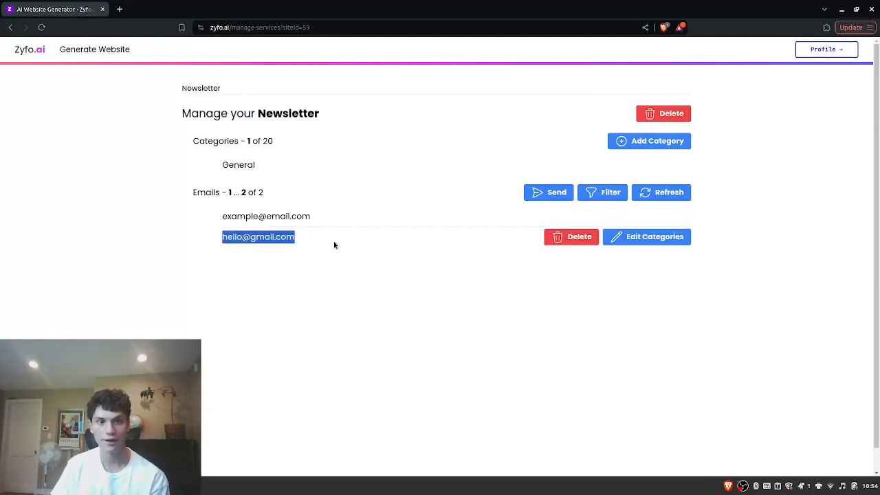
click(350, 295)
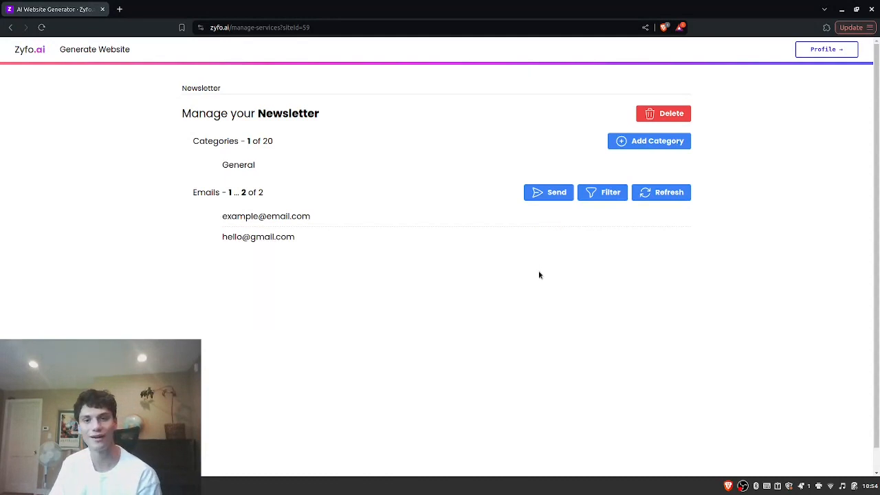
click(549, 198)
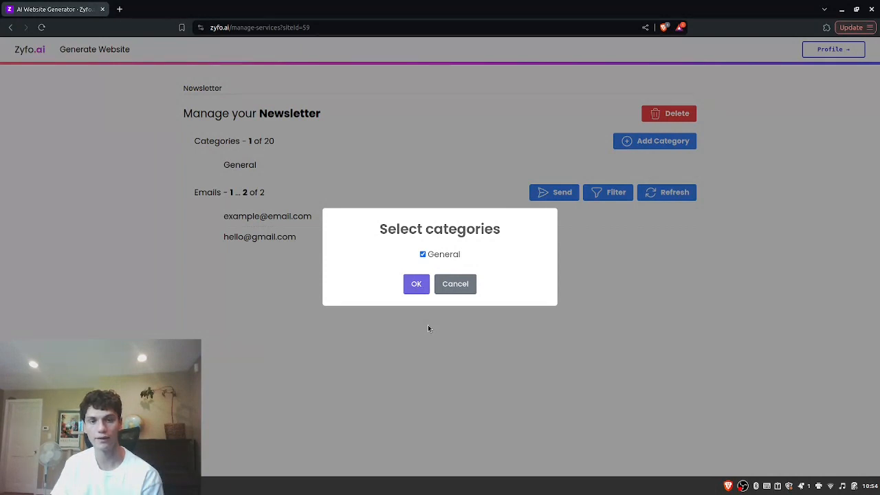
click(427, 328)
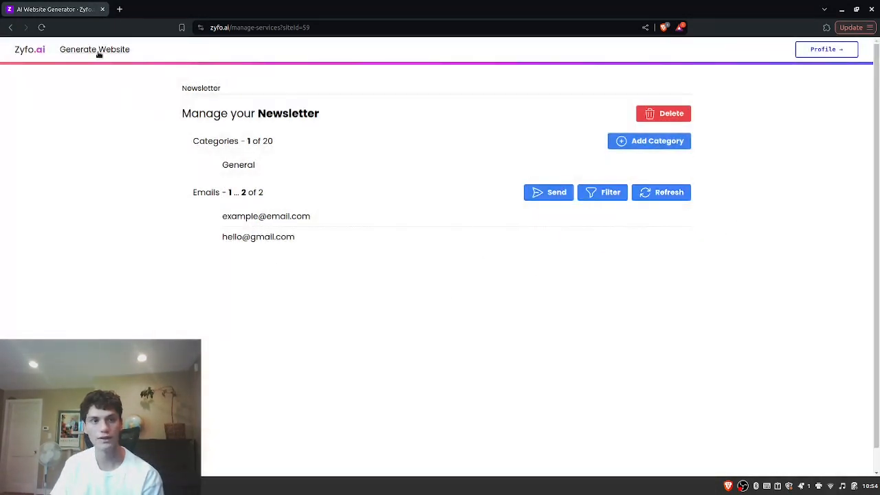
Step: Open the live site from the profile's website list in a new tab and subscribe an e-mail address to the newsletter
click(808, 54)
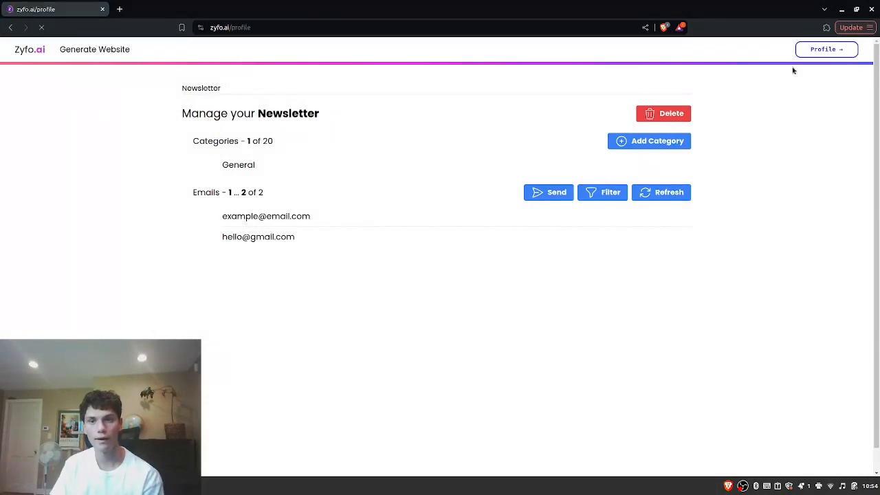
right_click(132, 176)
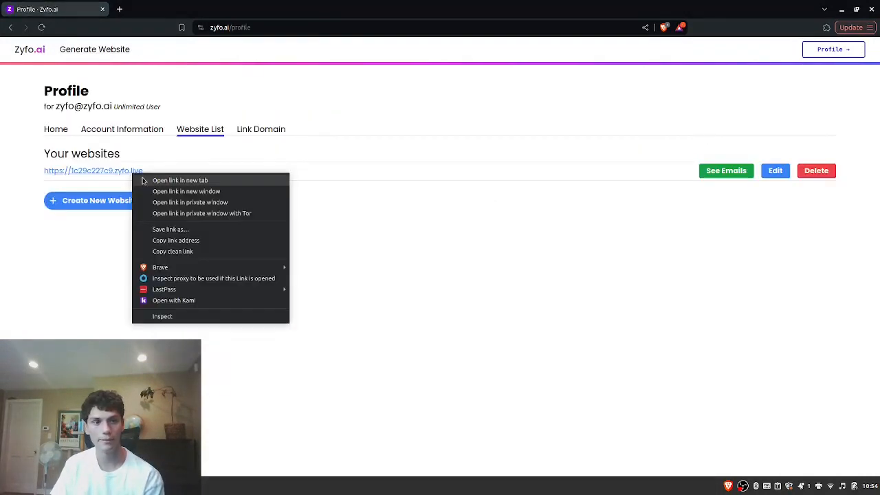
click(146, 180)
click(163, 9)
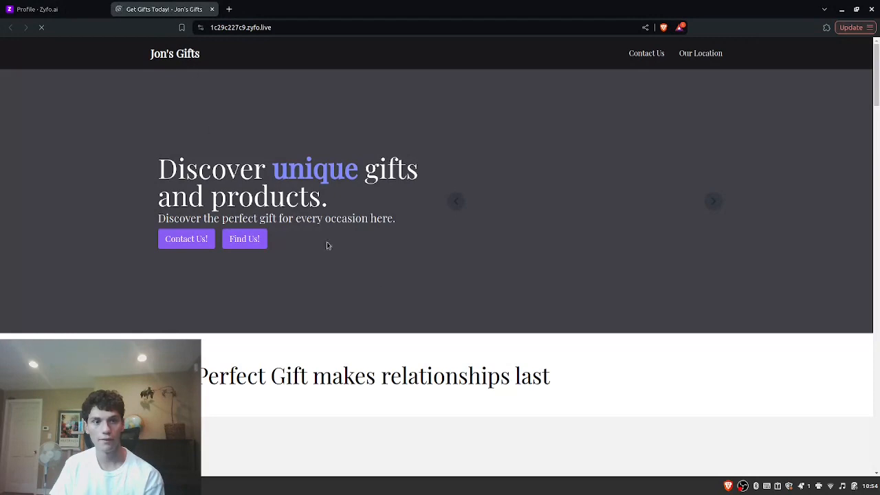
scroll(397, 288, down, 6)
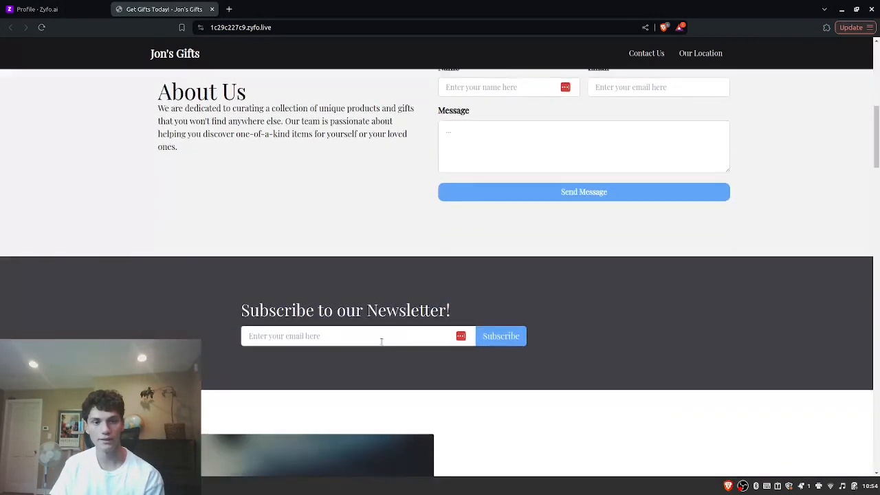
click(381, 341)
click(379, 378)
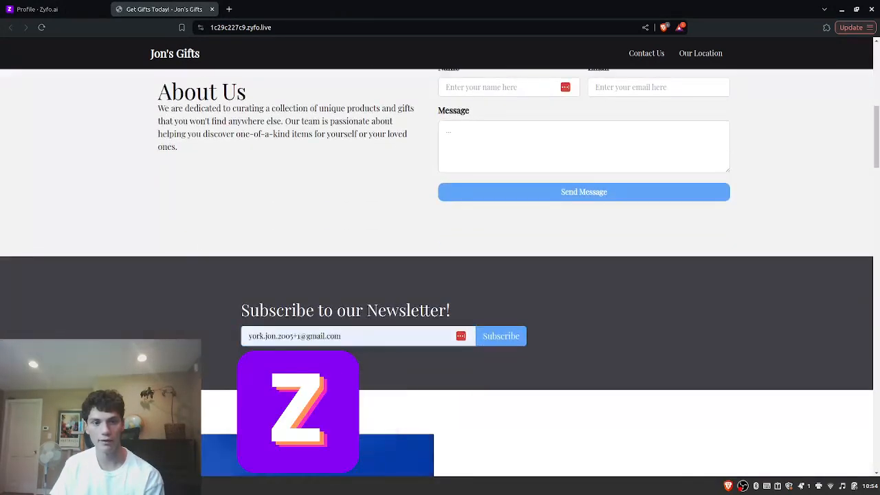
click(497, 337)
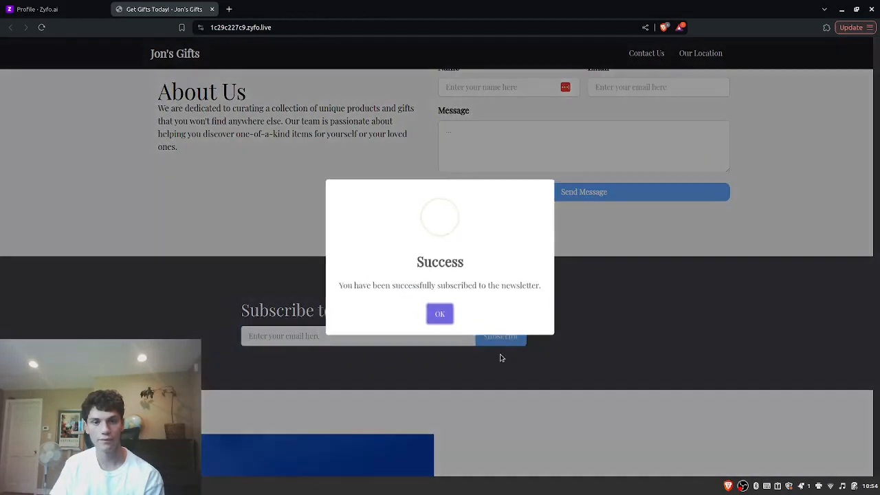
click(440, 316)
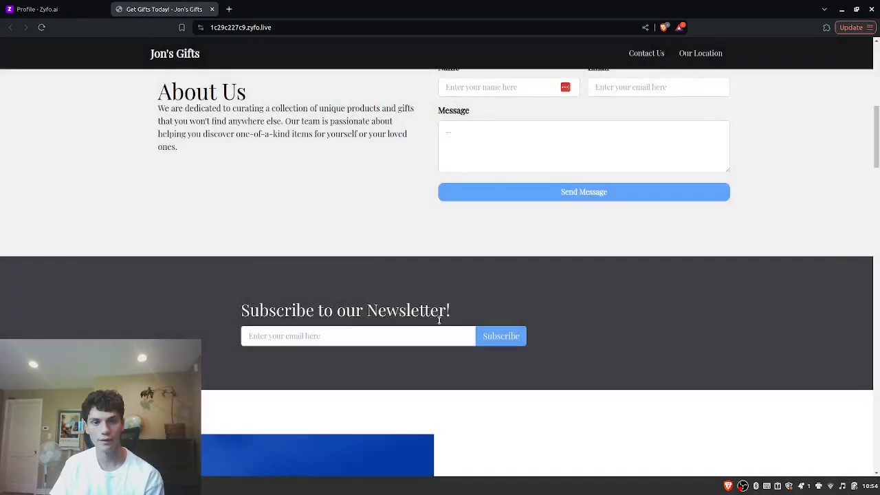
Step: Return to the profile and check the website's newsletter subscriber list for the newly subscribed e-mail
click(32, 5)
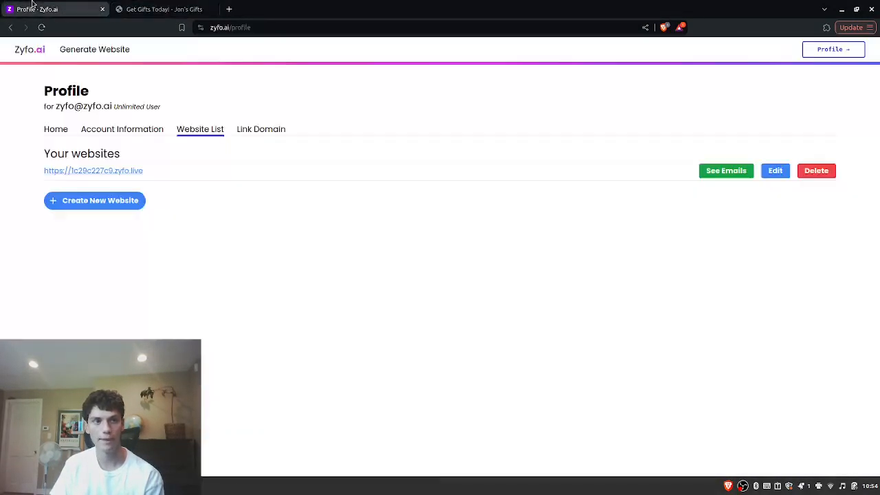
click(709, 167)
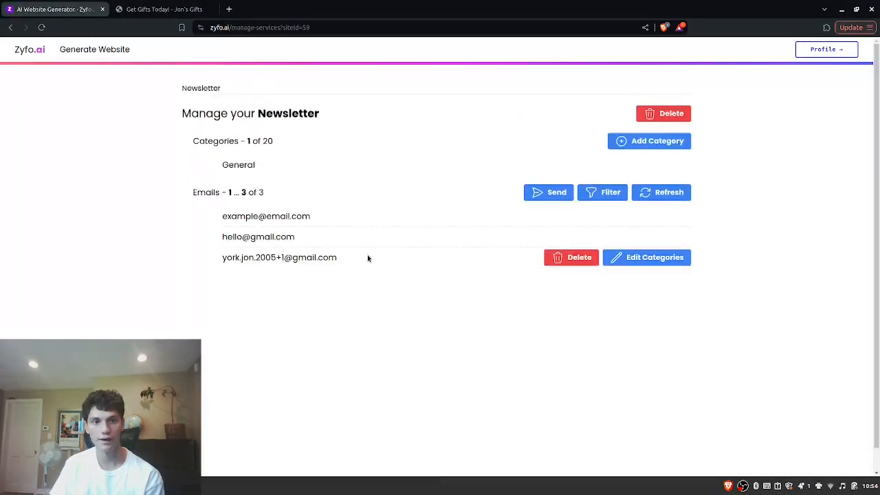
drag(336, 261, 199, 225)
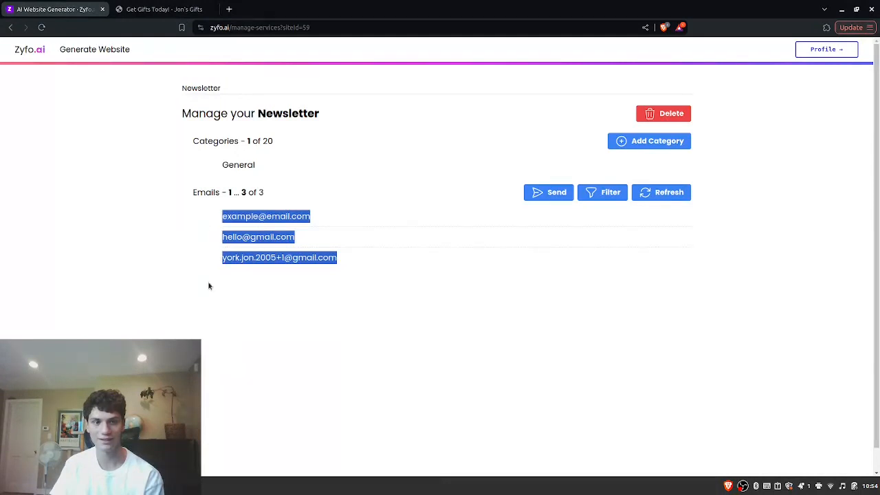
double_click(232, 325)
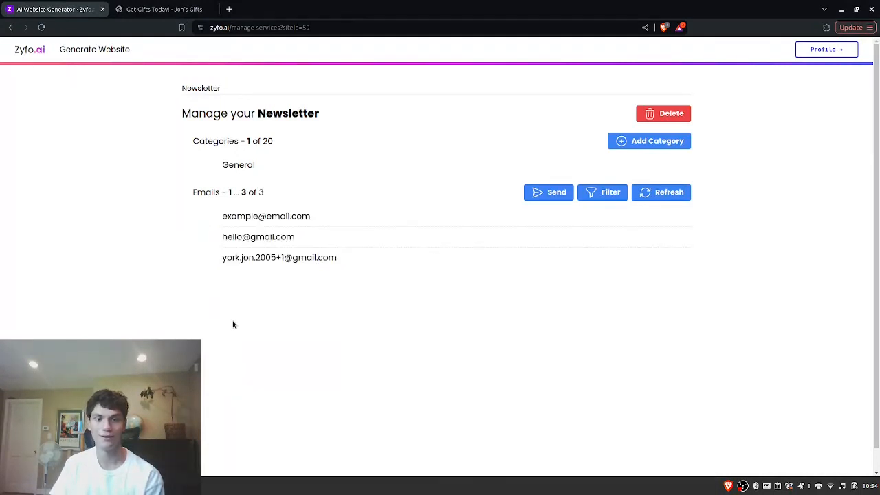